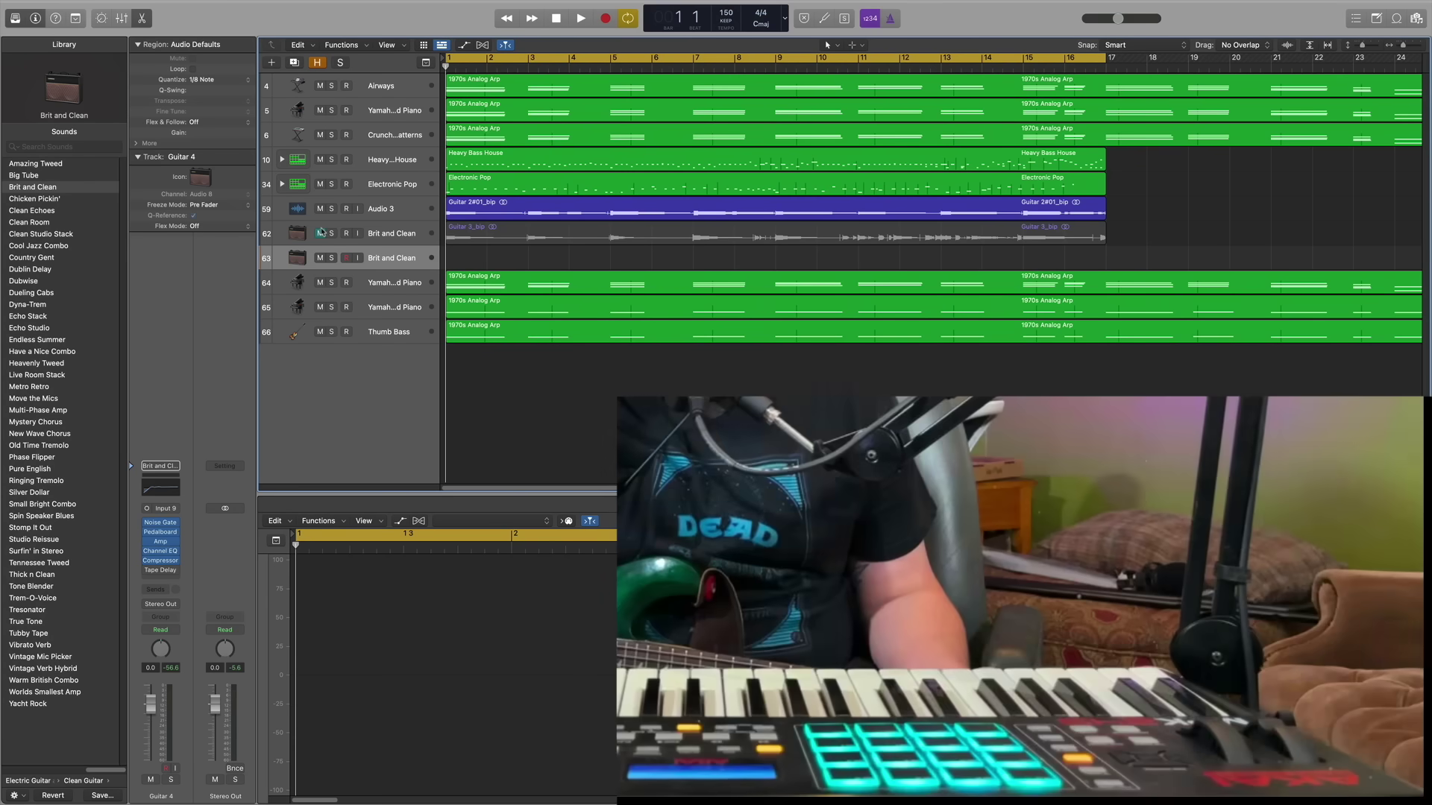
Mute the Audio 3 track and record a new guitar part on the Brit and Clean track 63 over the cycle range
{"action": "left_click", "coordinate": [320, 209]}
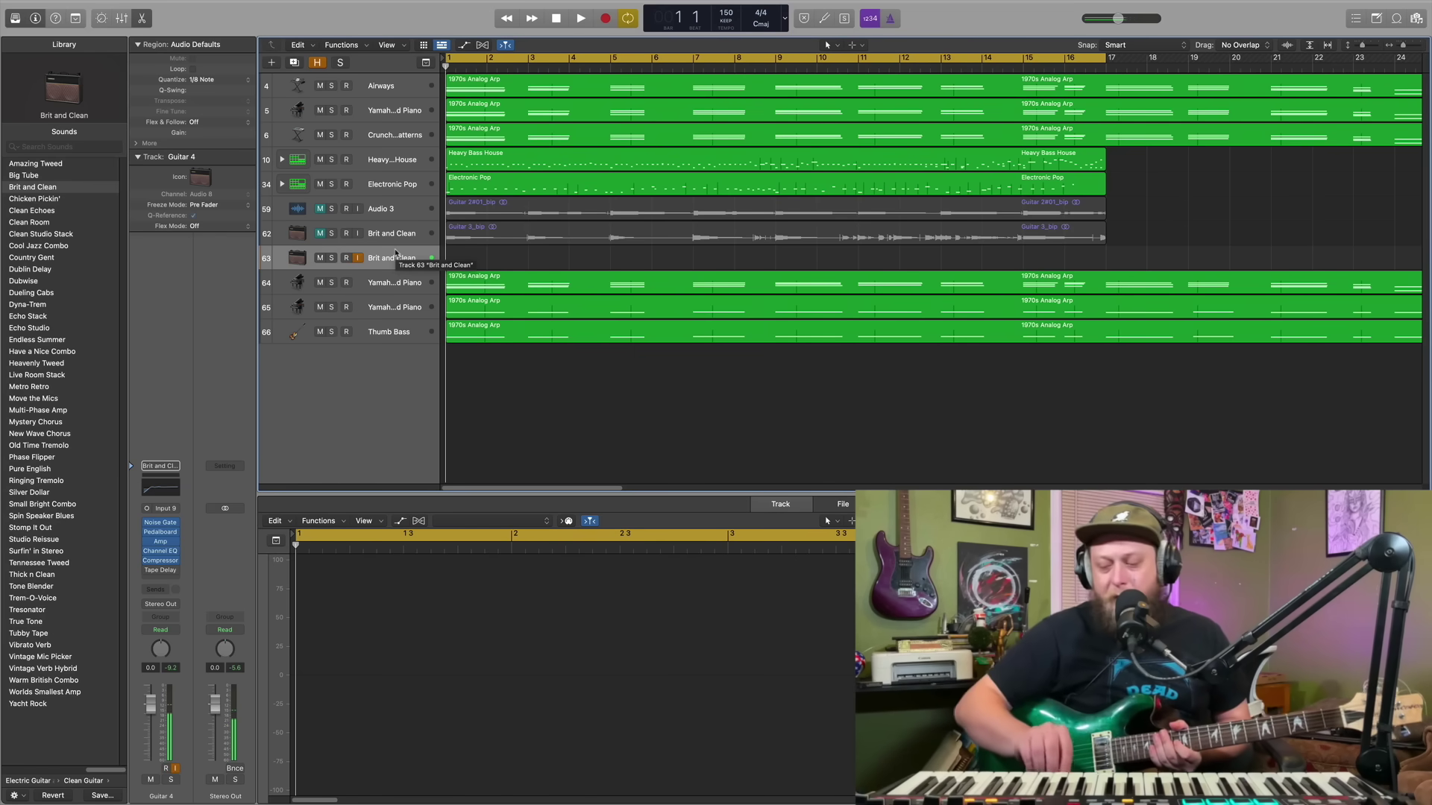
{"action": "key", "text": "alt+ctrl+r"}
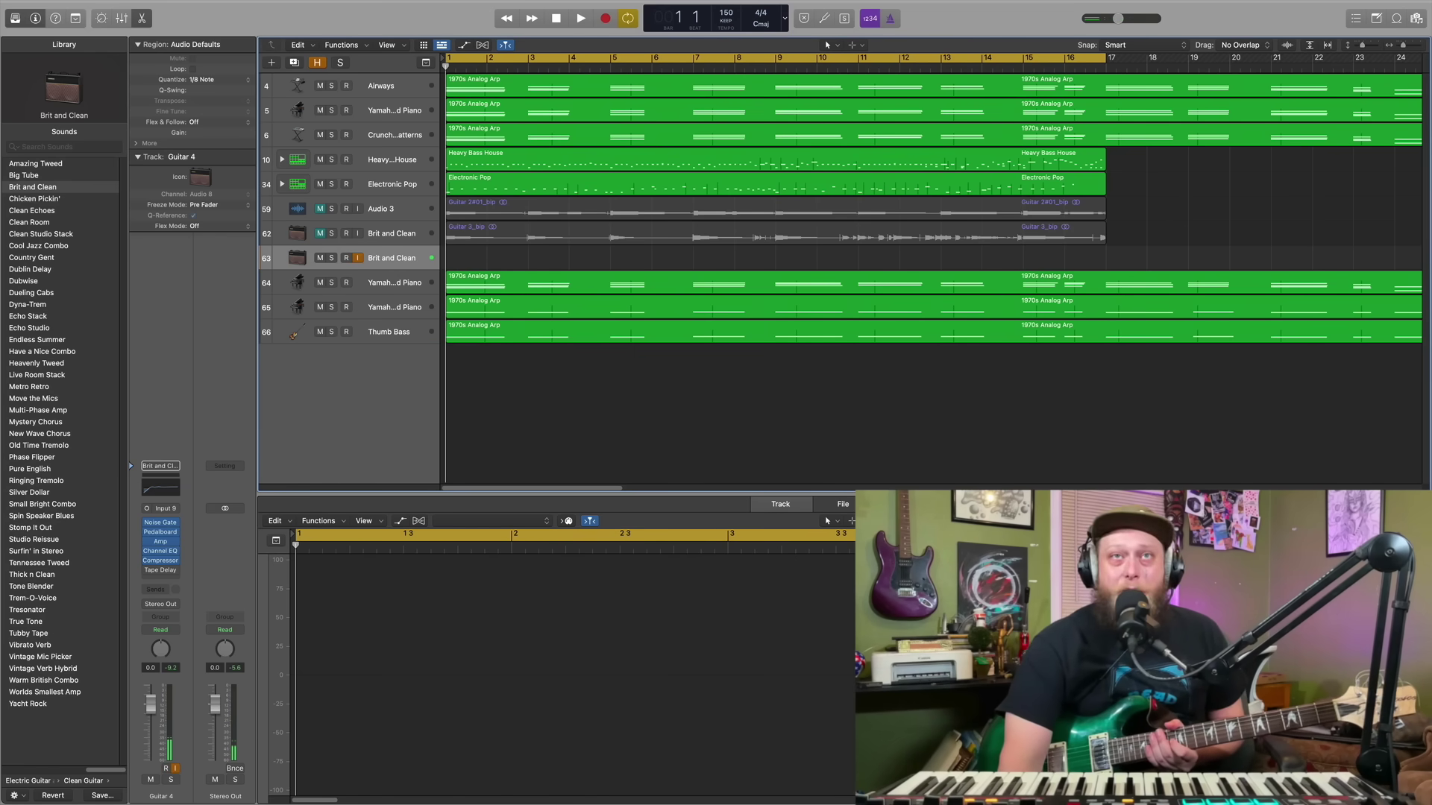
{"action": "left_click", "coordinate": [607, 21]}
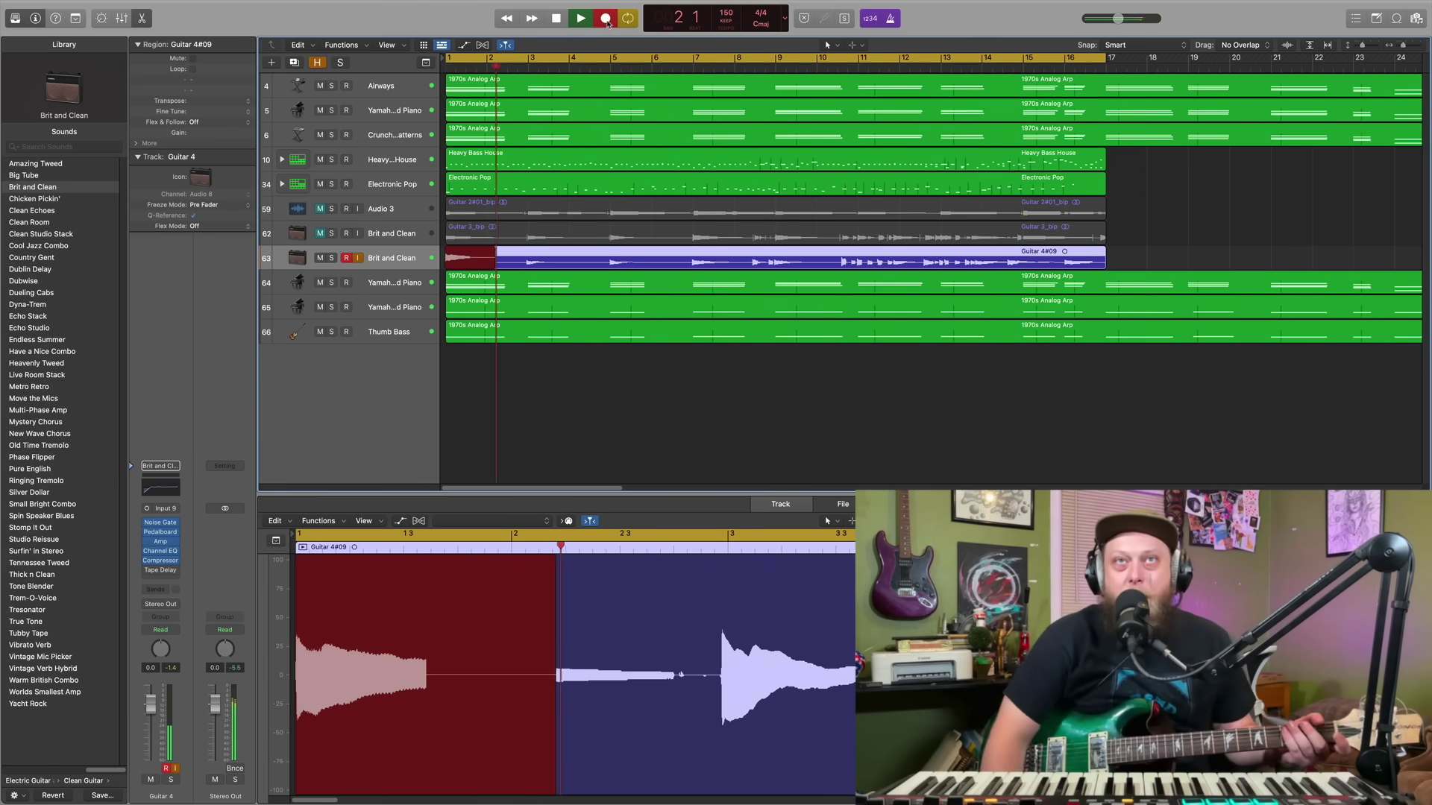
{"action": "left_click", "coordinate": [555, 18]}
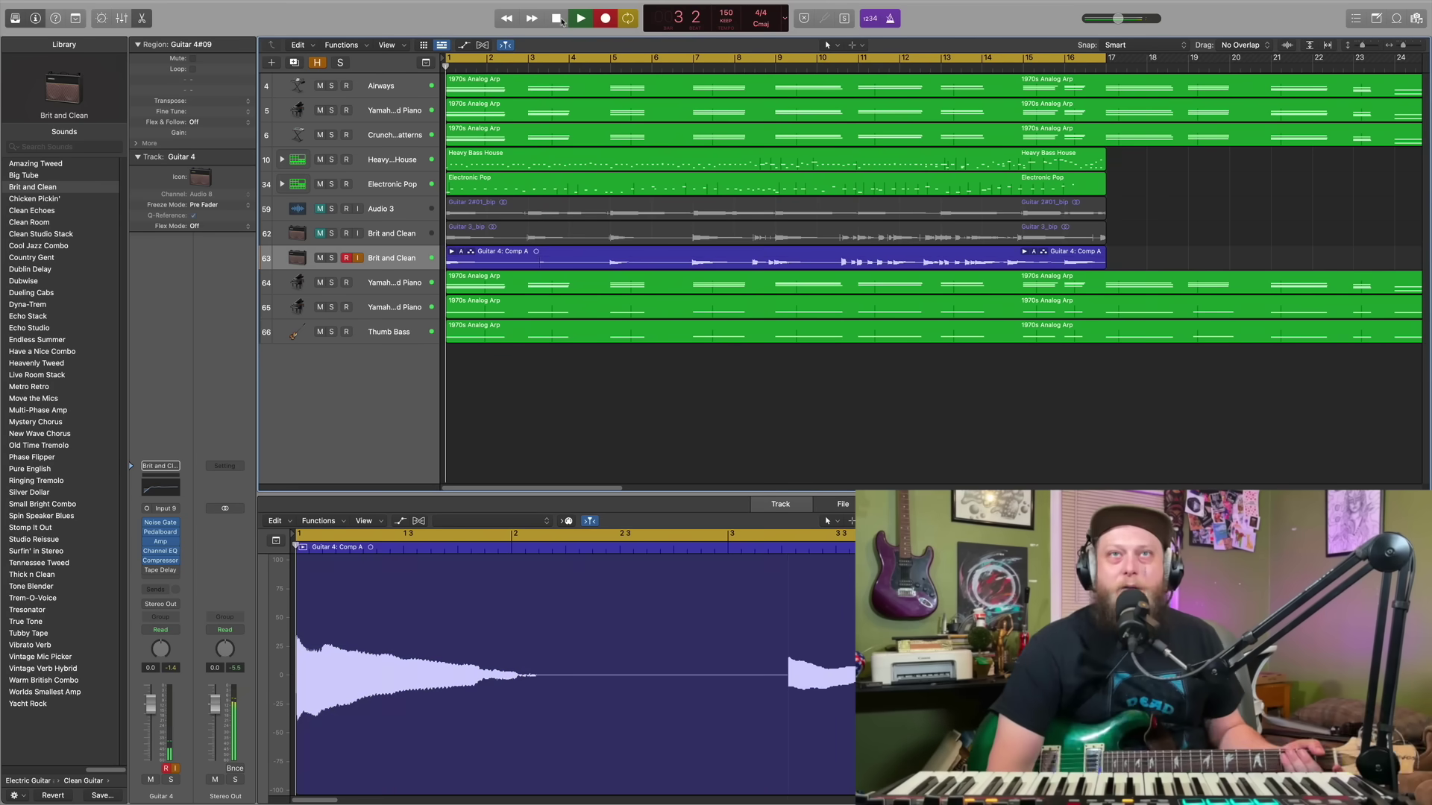
Play back the newly recorded guitar part with the arrangement from bar 1, and return the playhead to the start
{"action": "left_click", "coordinate": [524, 288]}
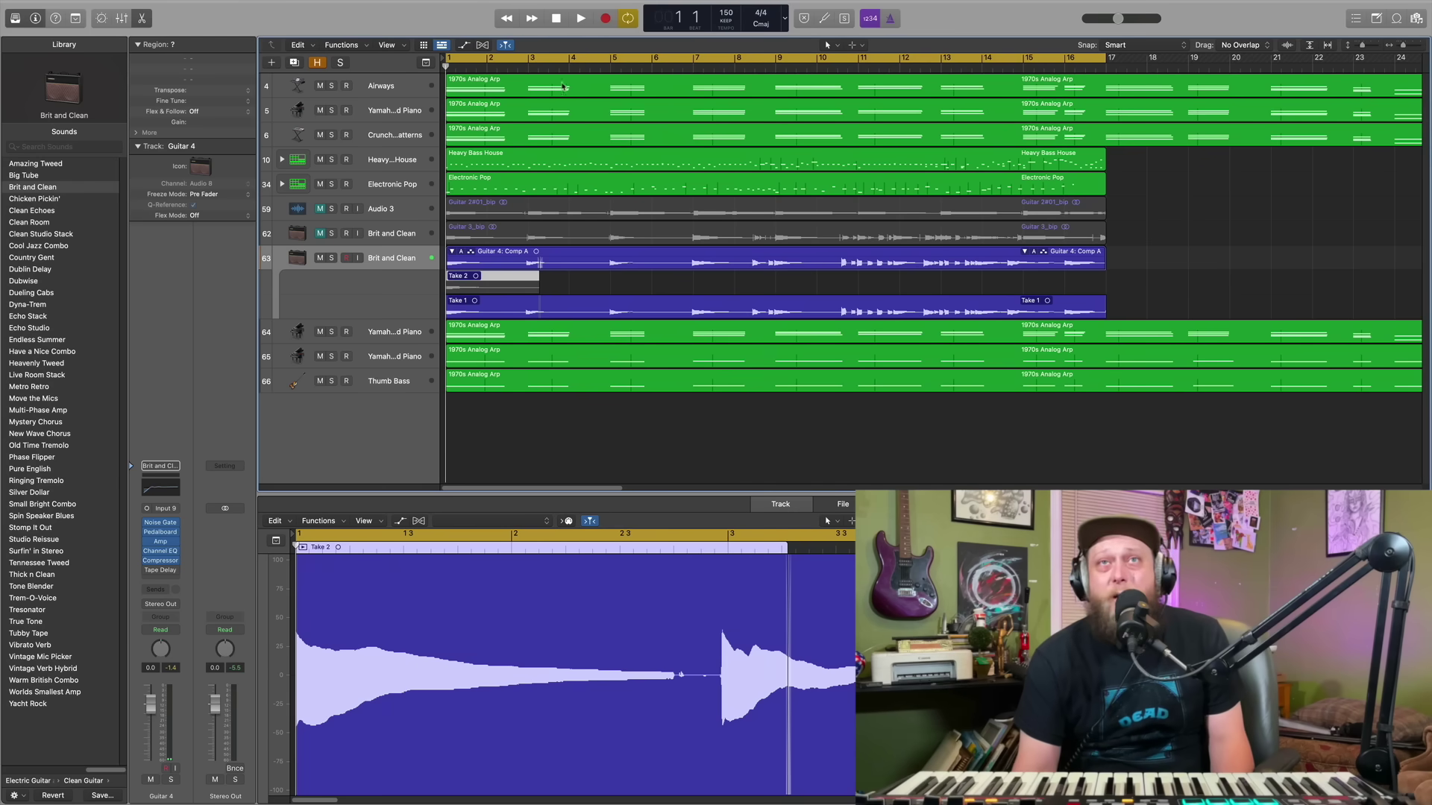
{"action": "left_click", "coordinate": [581, 22]}
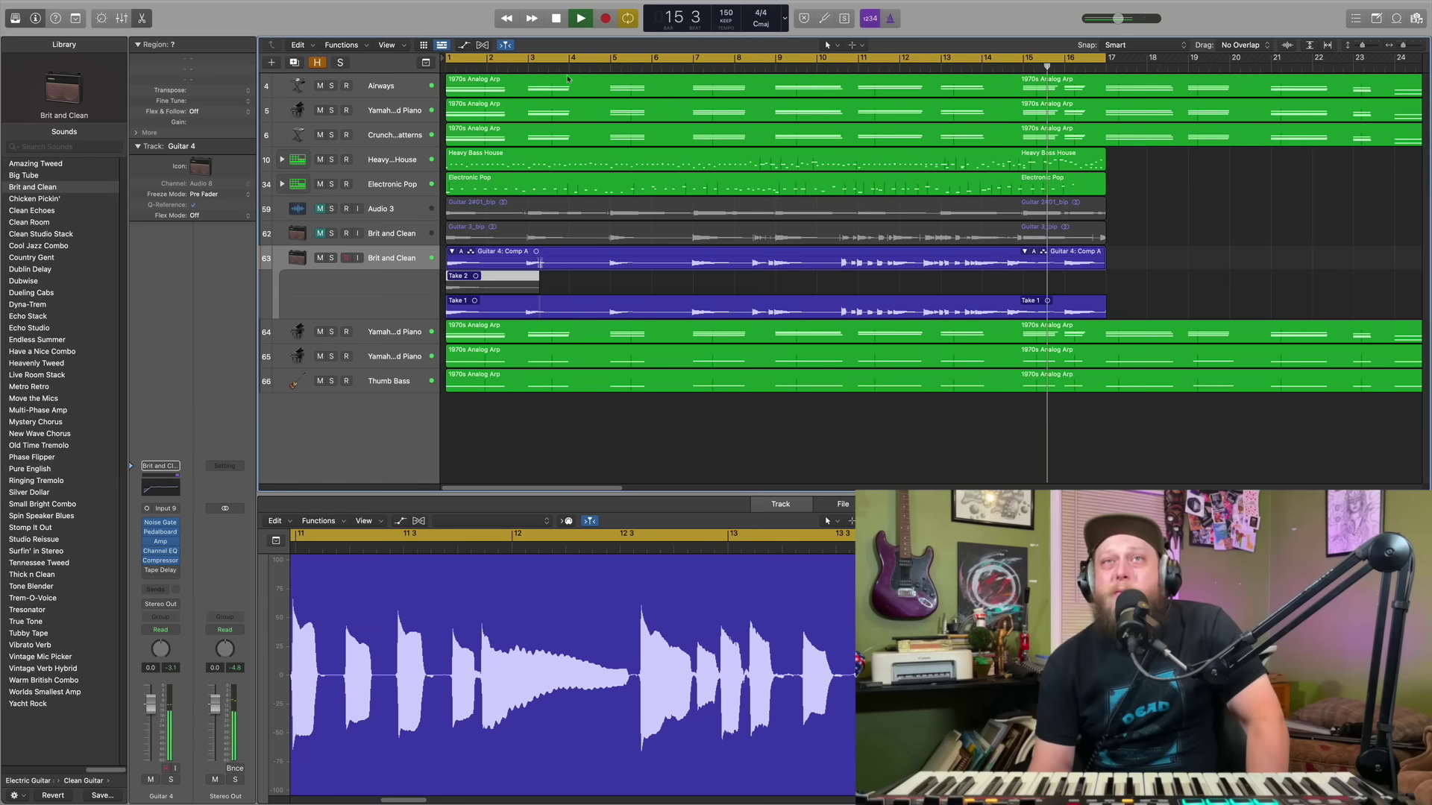
{"action": "left_click", "coordinate": [563, 20]}
{"action": "left_click", "coordinate": [558, 18]}
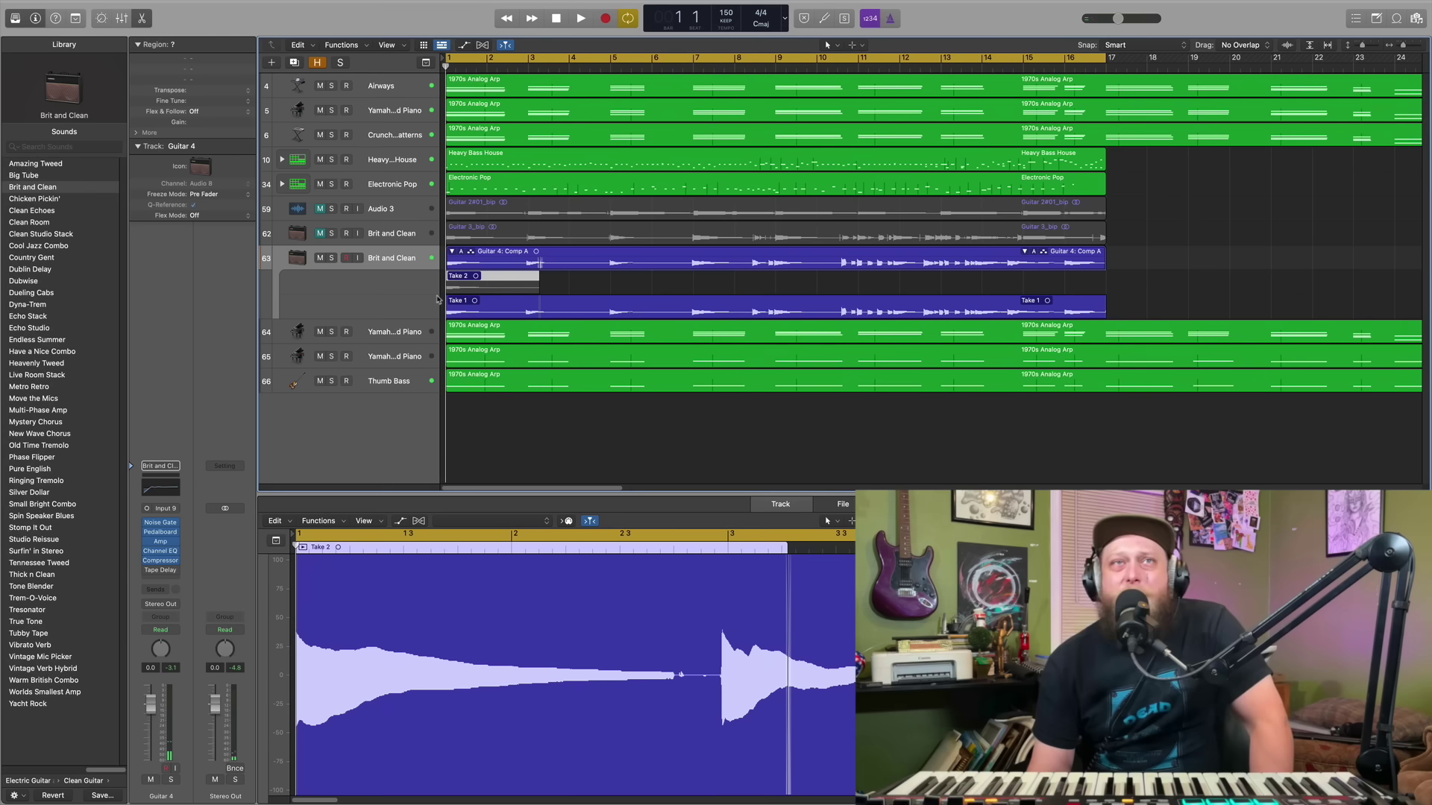
Show track 63's recording in the audio track editor and turn on Flex Time for the track
{"action": "left_click", "coordinate": [741, 412]}
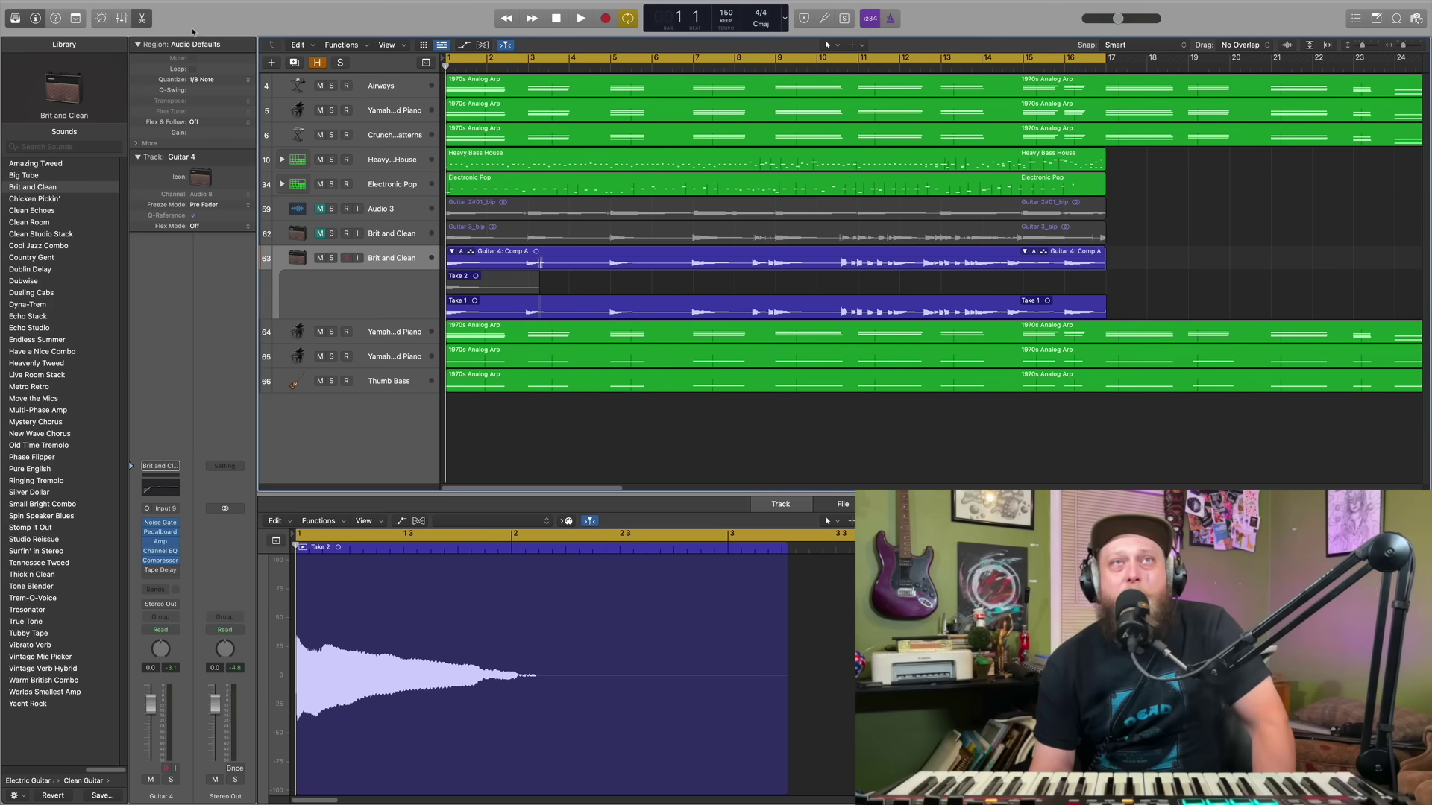
{"action": "left_click", "coordinate": [142, 18]}
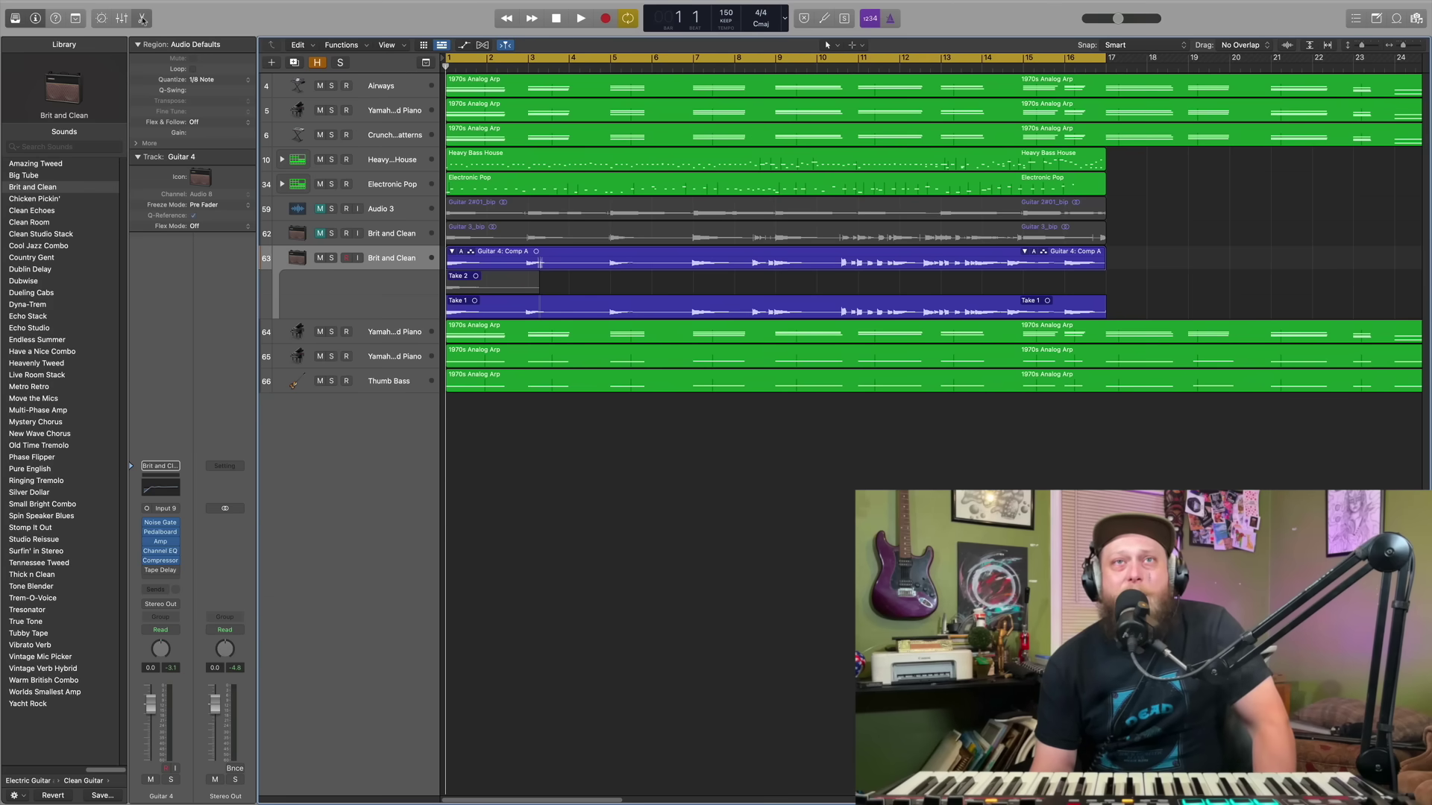
{"action": "left_click", "coordinate": [142, 18]}
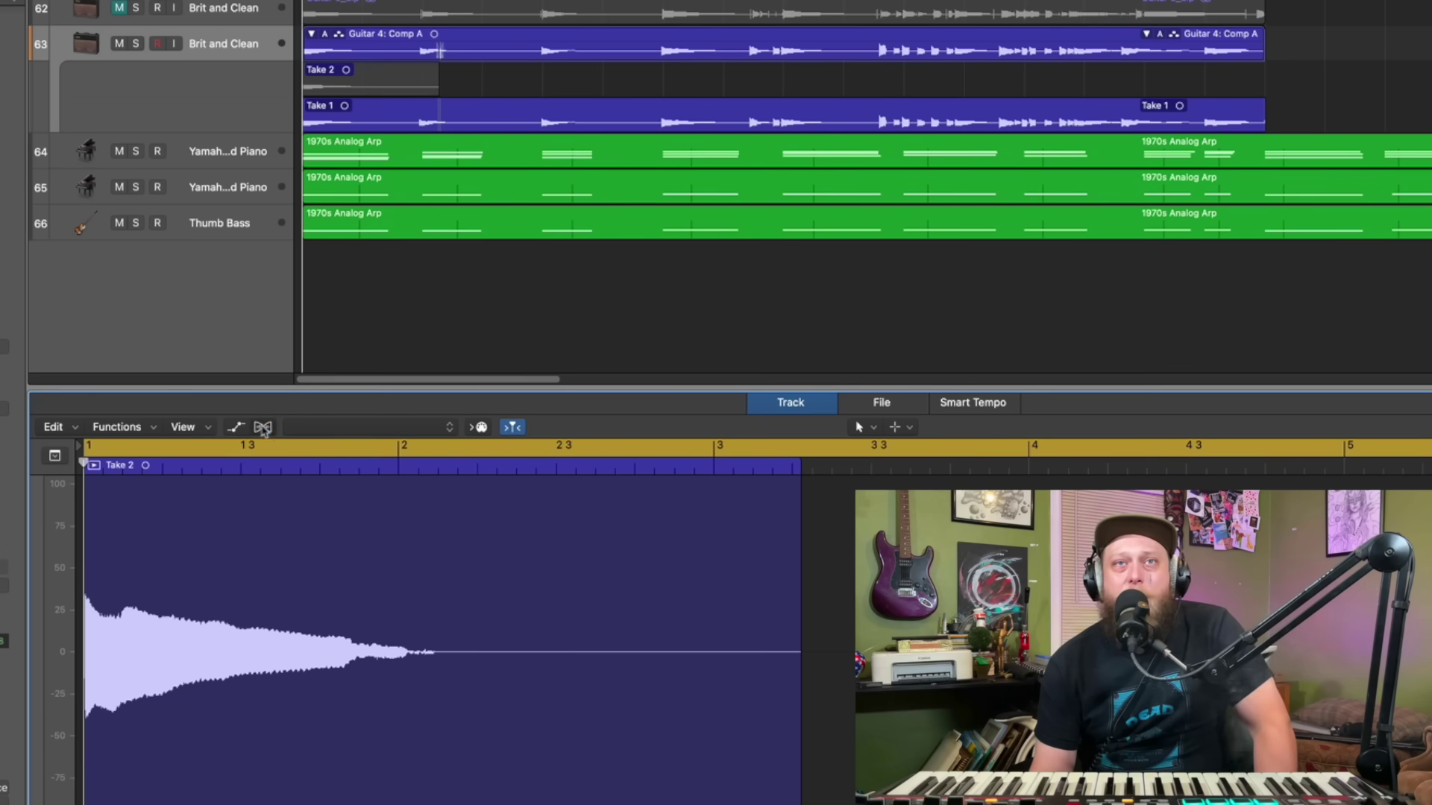
{"action": "left_click", "coordinate": [263, 427]}
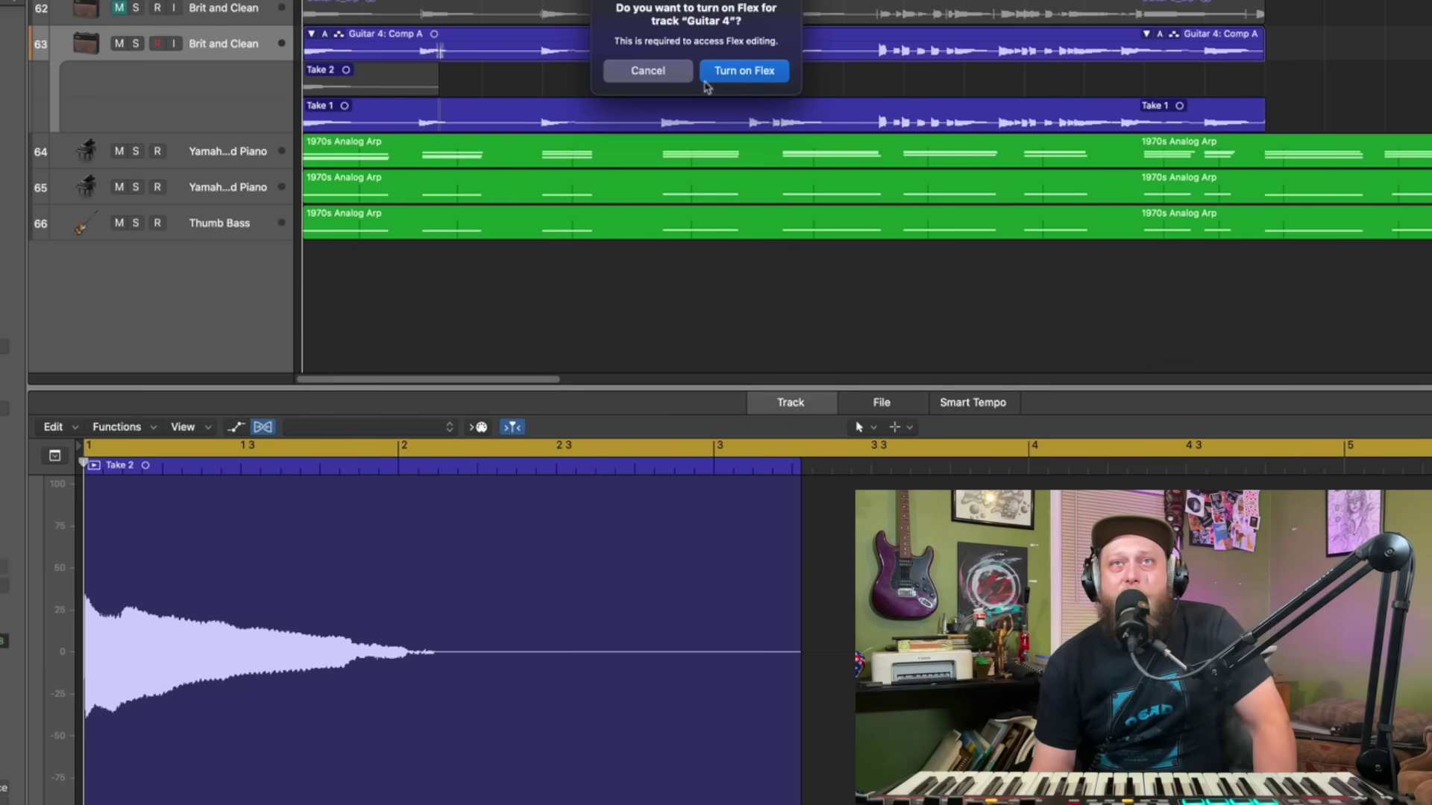
{"action": "left_click", "coordinate": [743, 71]}
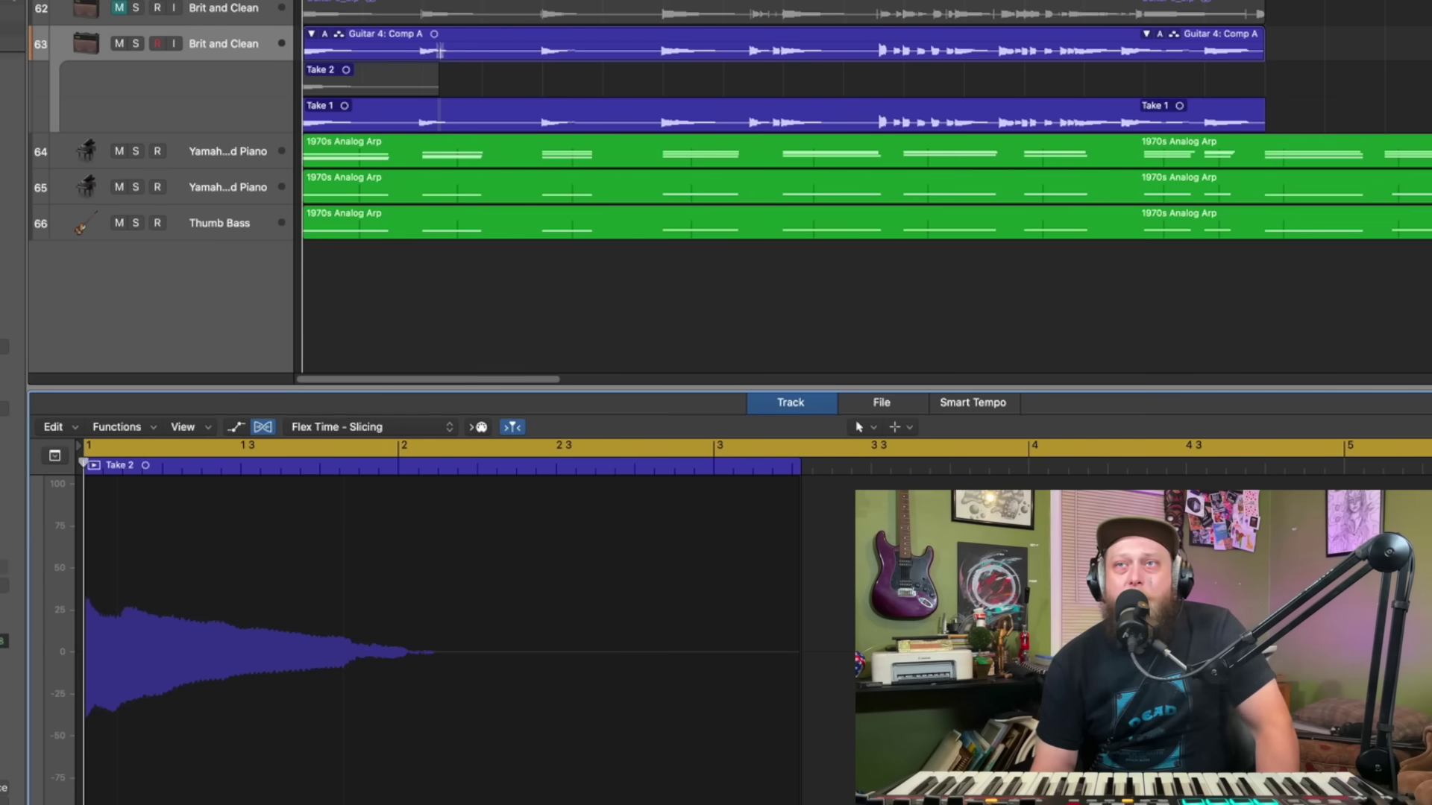
{"action": "scroll", "coordinate": [997, 390], "scroll_direction": "up", "scroll_amount": 5}
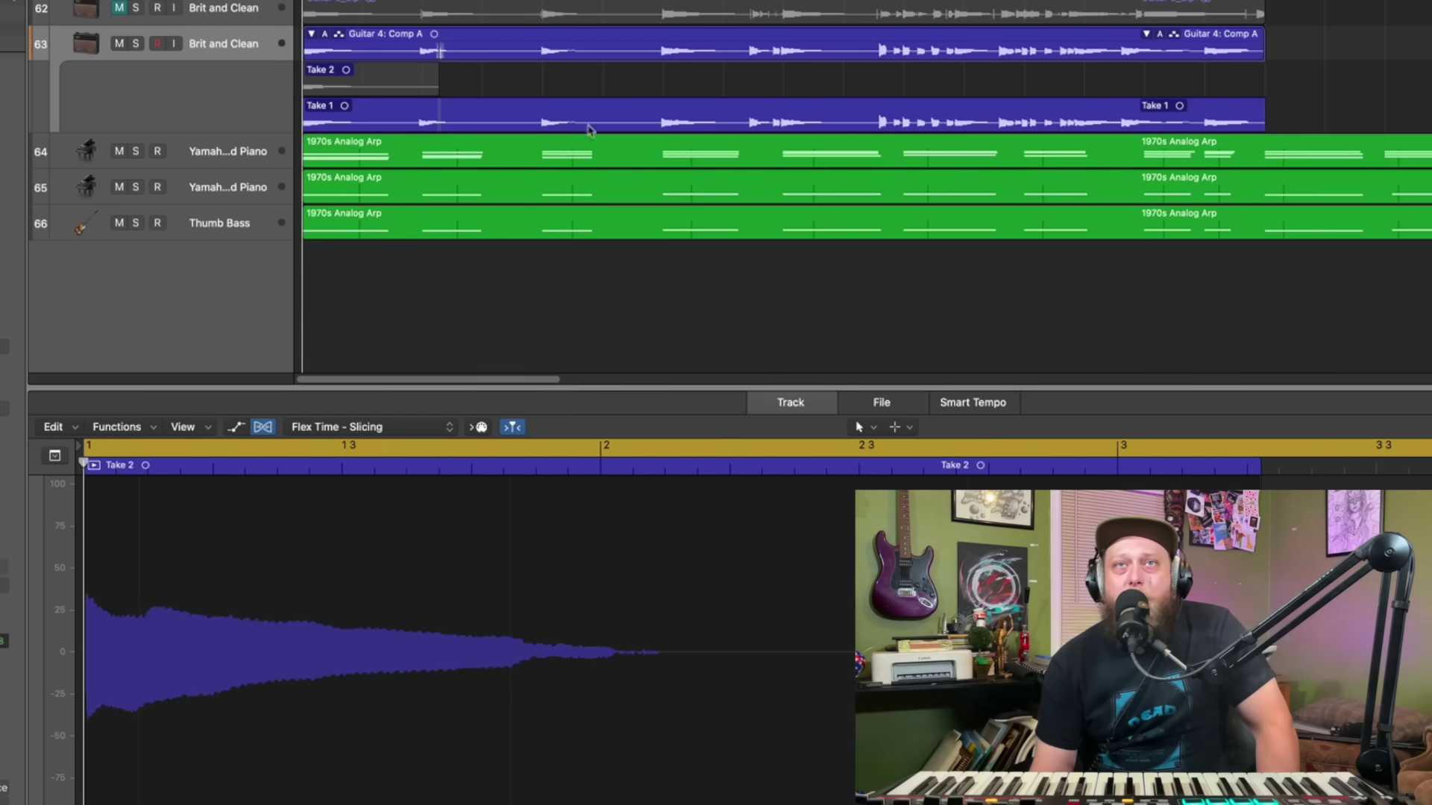
Select the full length of Take 1 on the guitar track and quantize it to 1/16 Note
{"action": "left_click", "coordinate": [555, 110]}
{"action": "left_click", "coordinate": [401, 116]}
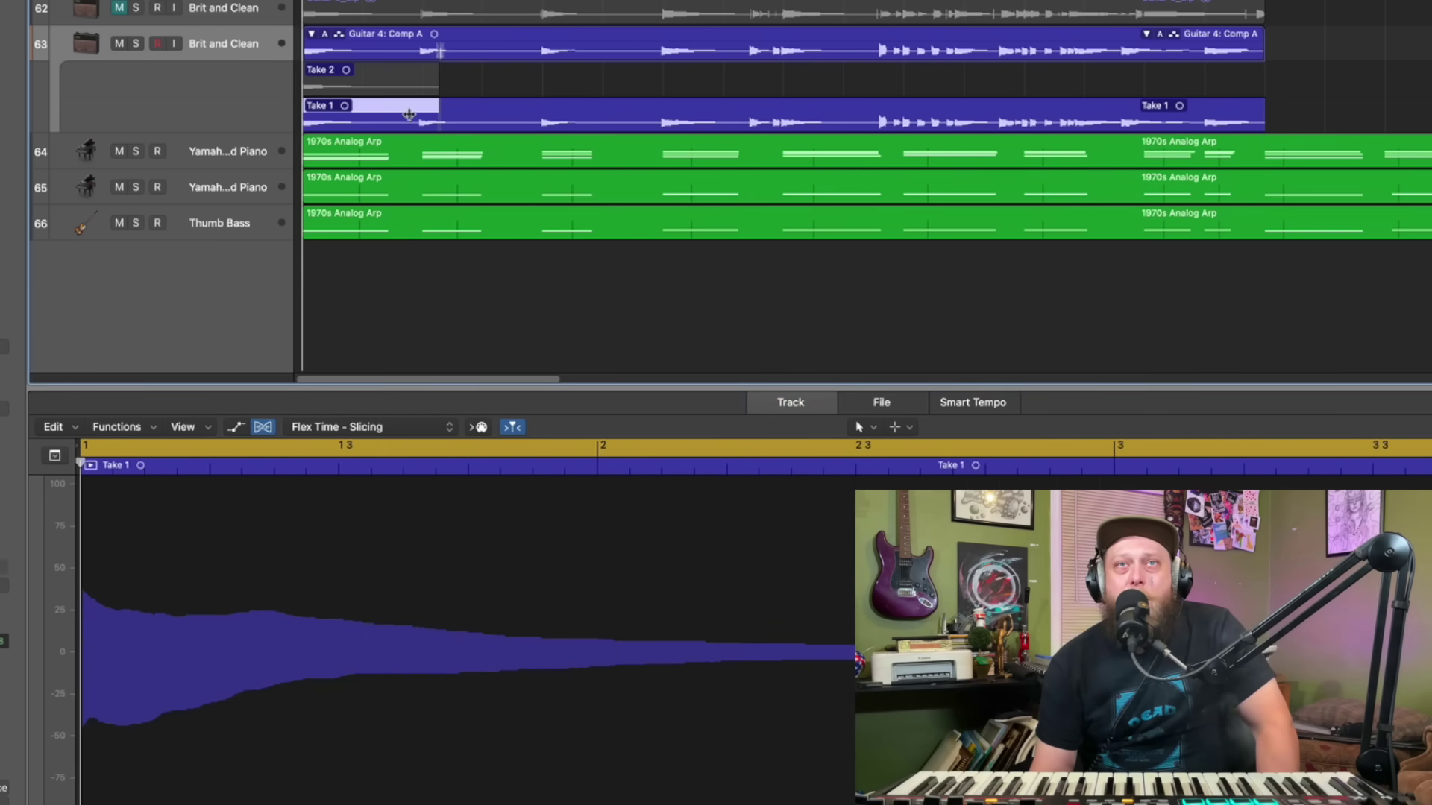
{"action": "left_click", "coordinate": [441, 116]}
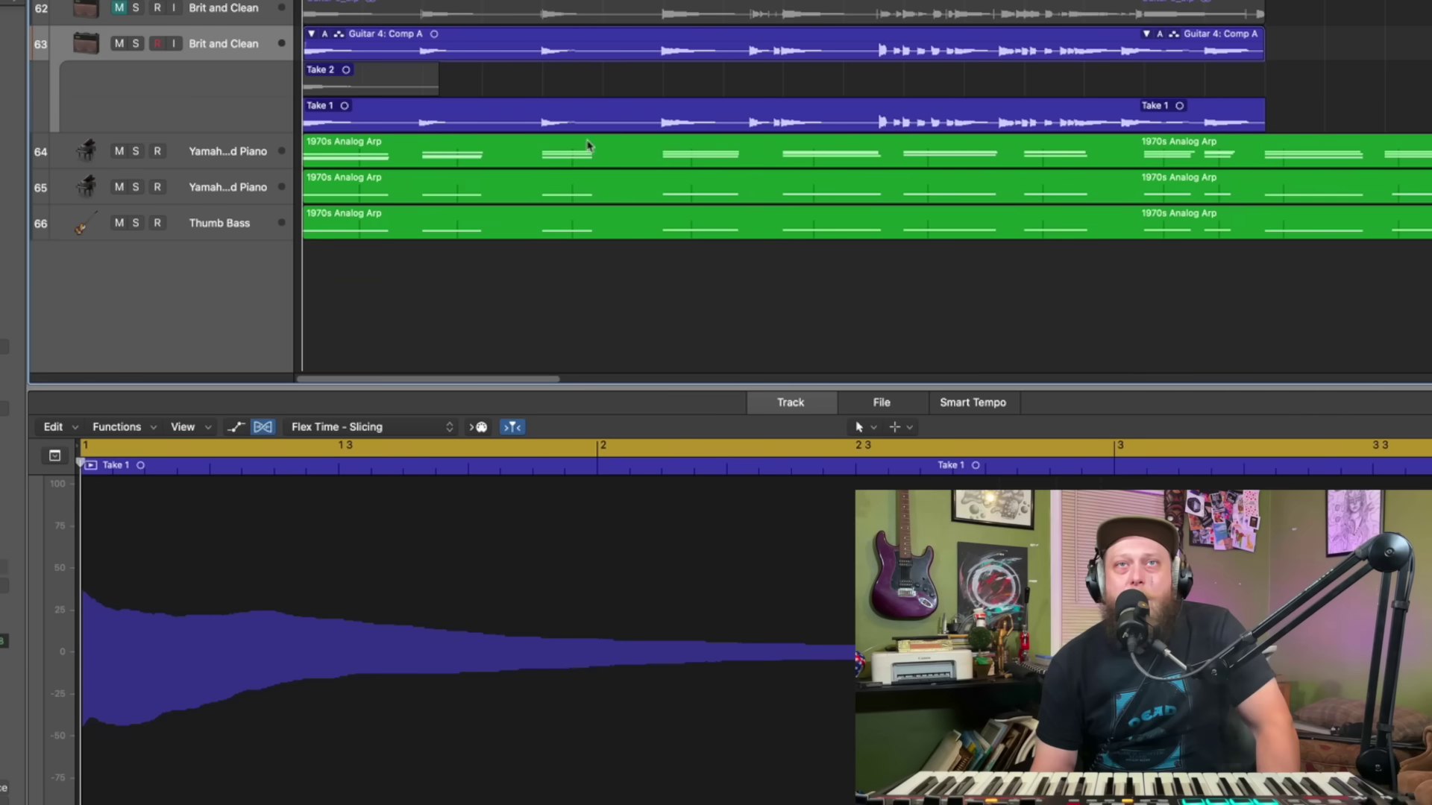
{"action": "left_click", "coordinate": [464, 110]}
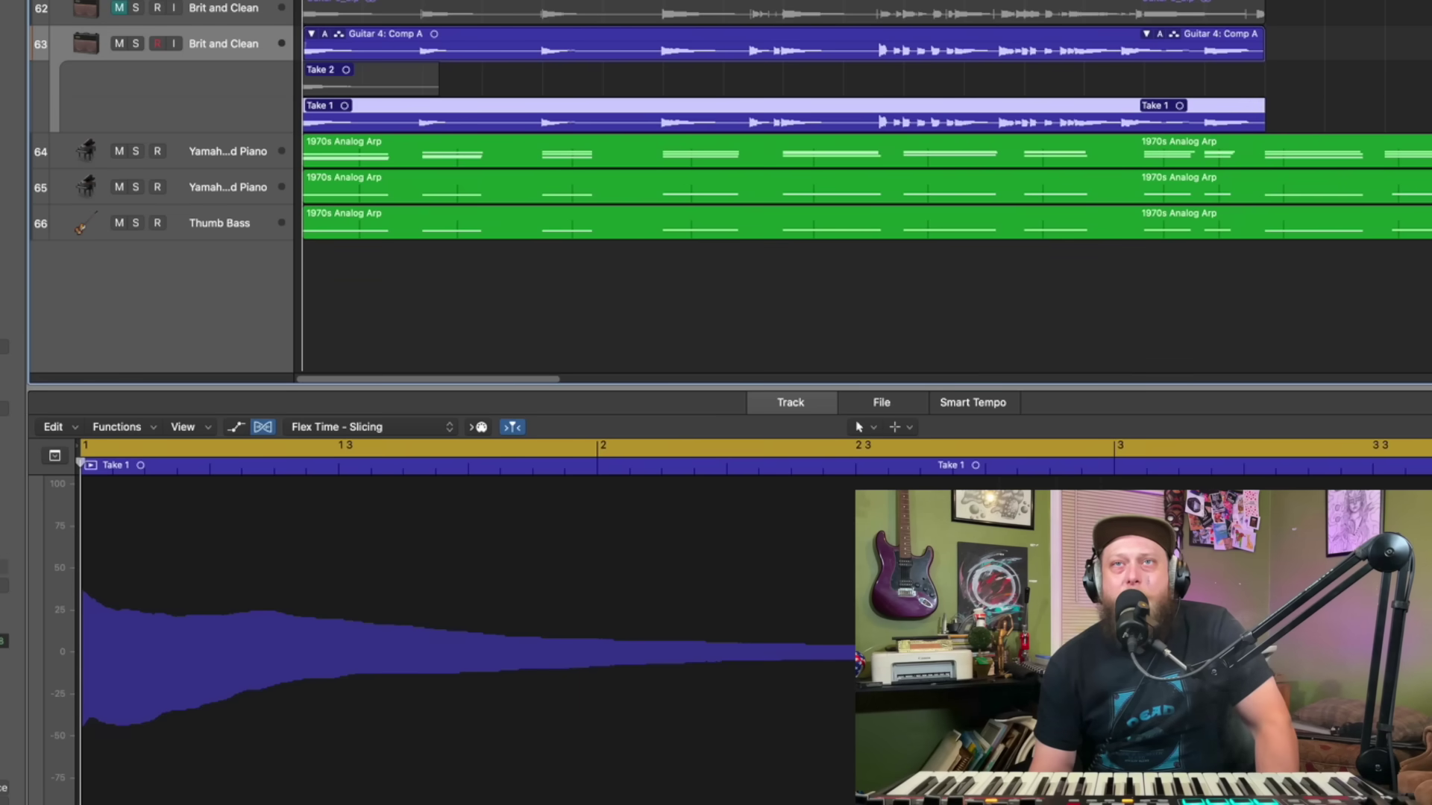
{"action": "left_click", "coordinate": [1000, 467]}
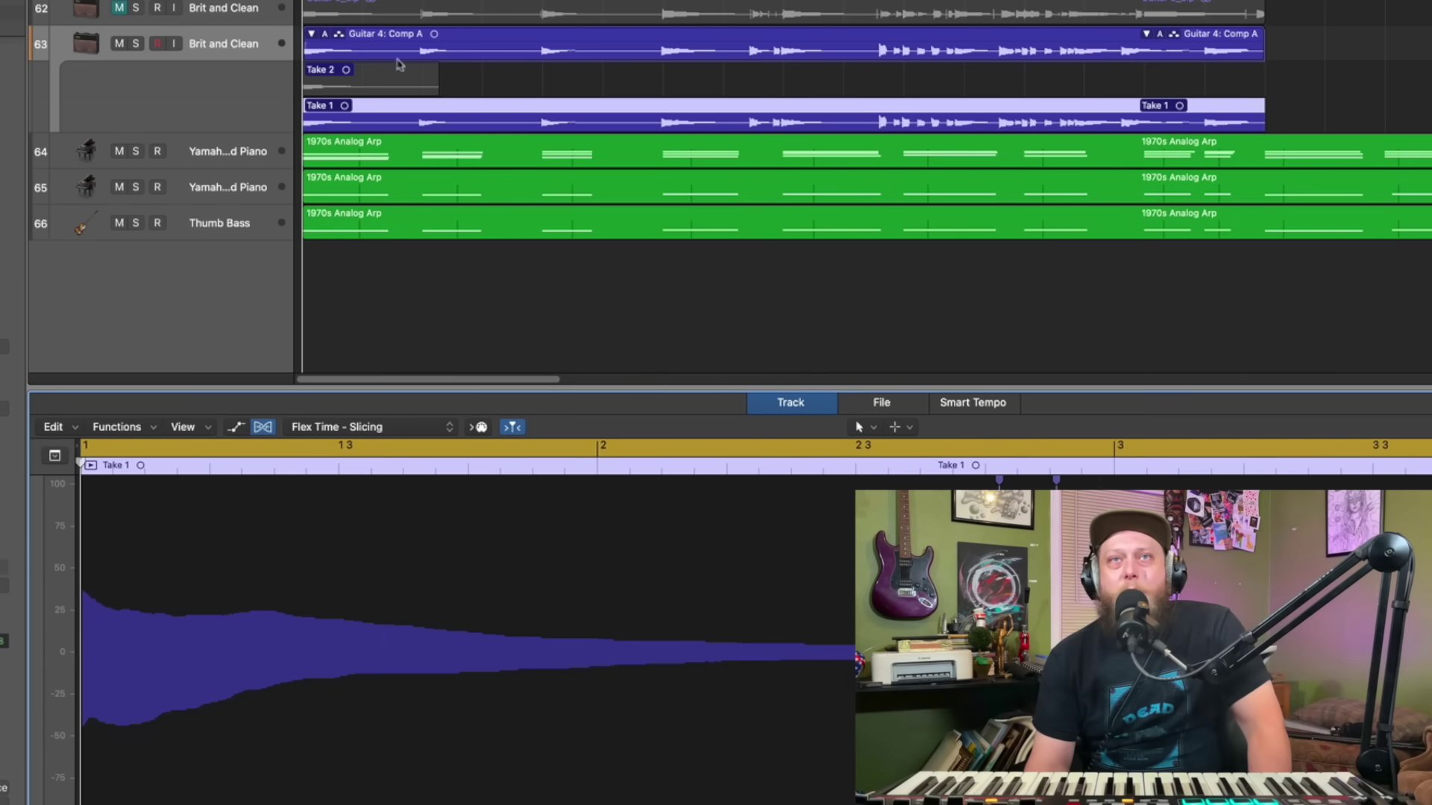
{"action": "key", "text": "y"}
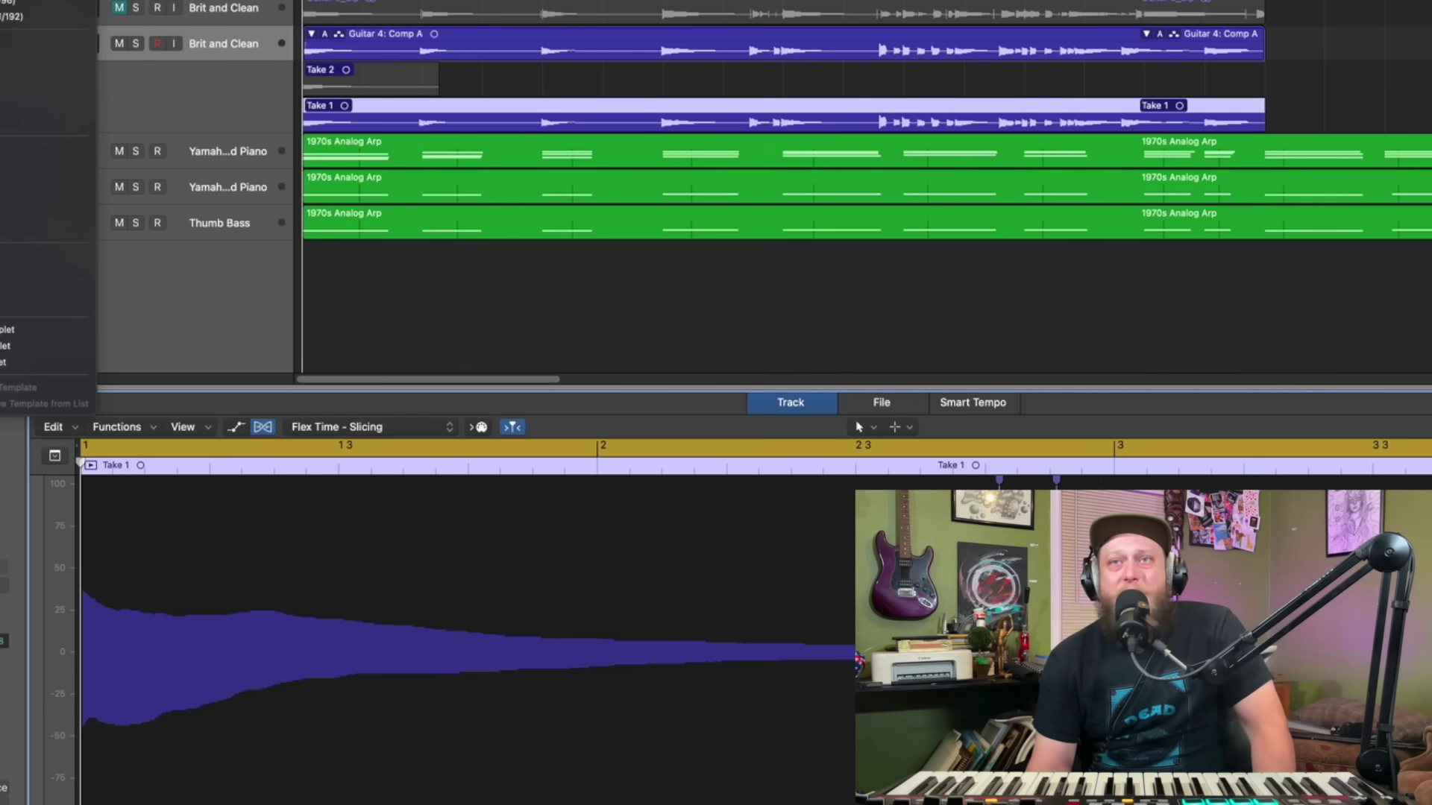
{"action": "key", "text": "y"}
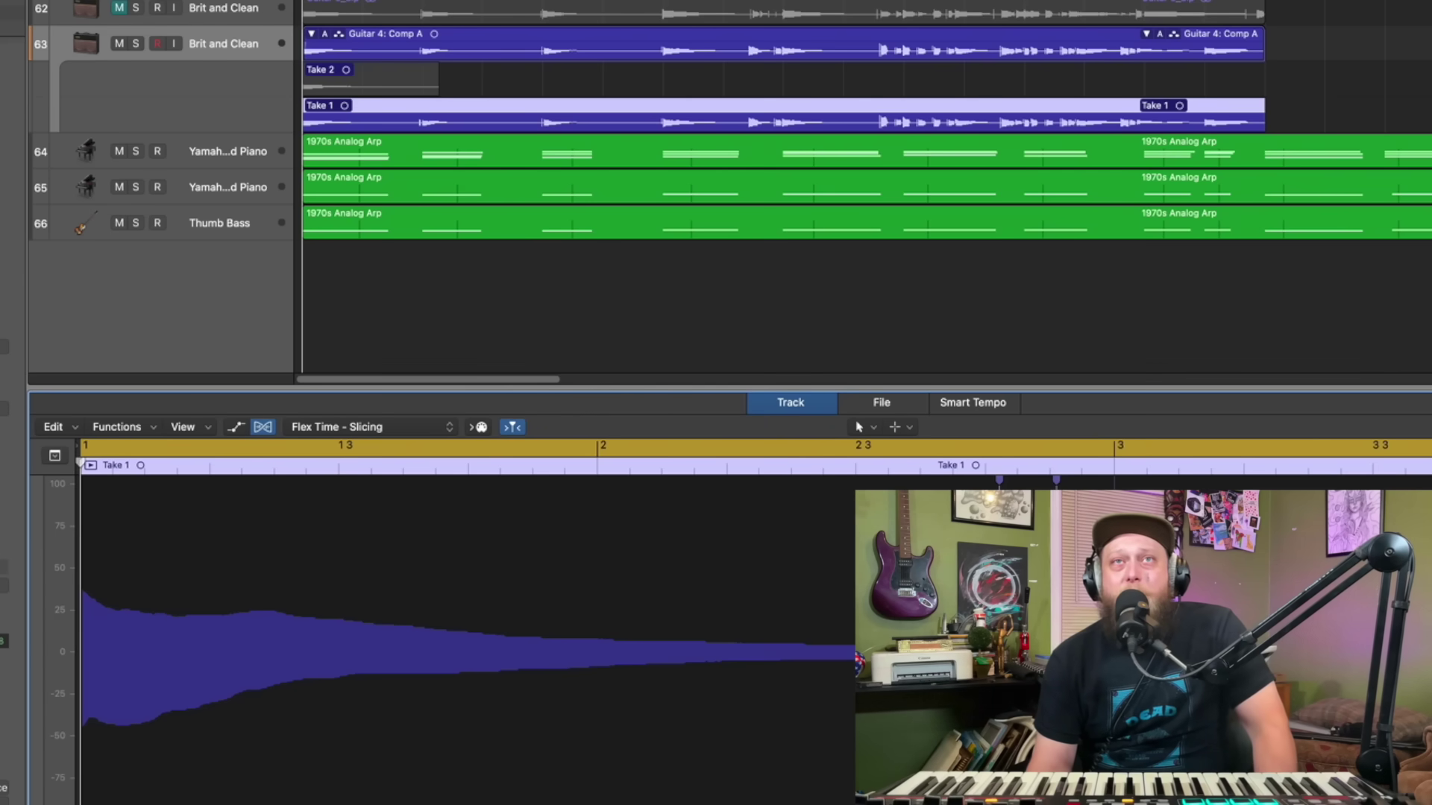
Play back the quantized guitar take from bar 1 and return the playhead to the start
{"action": "left_click", "coordinate": [581, 19]}
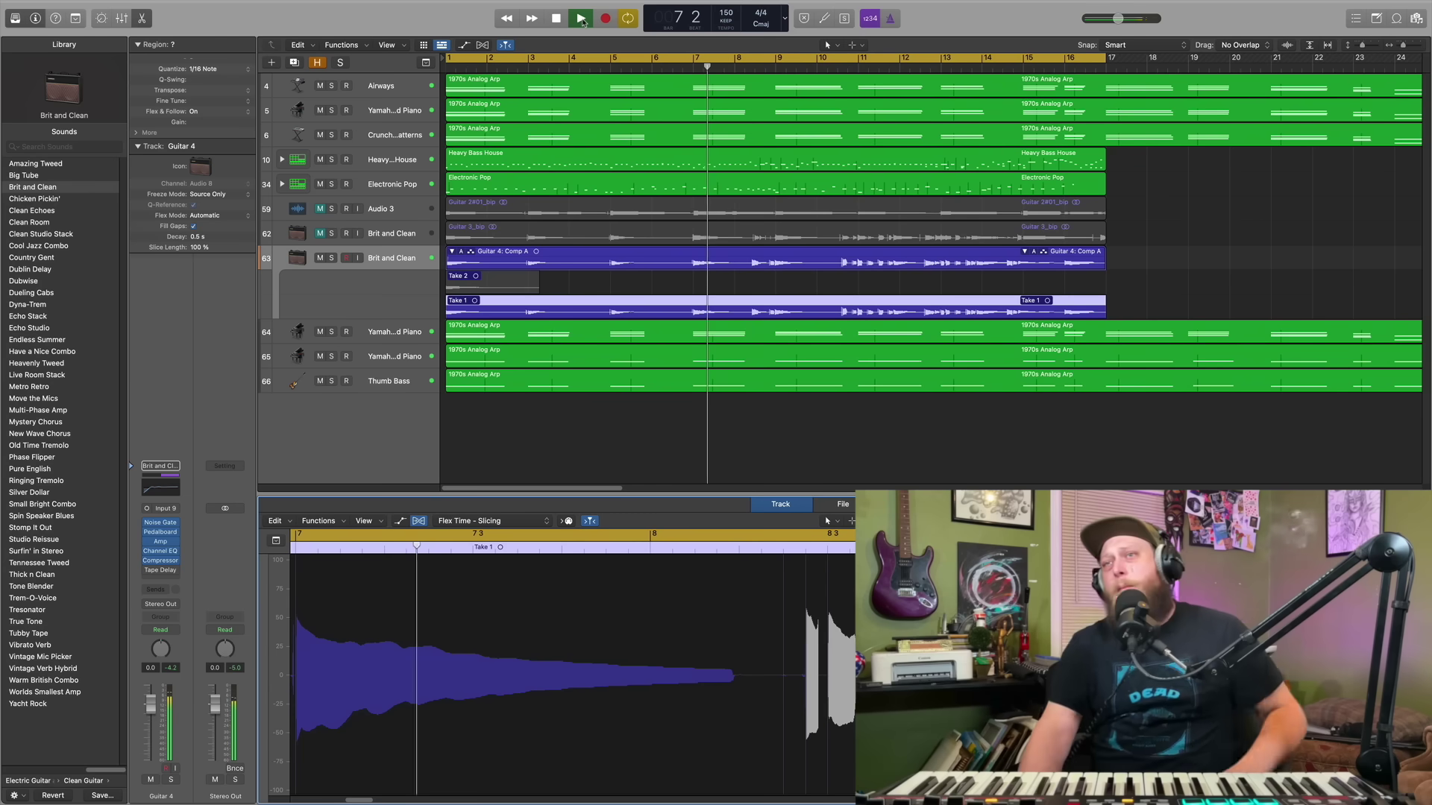
{"action": "mouse_move", "coordinate": [631, 4]}
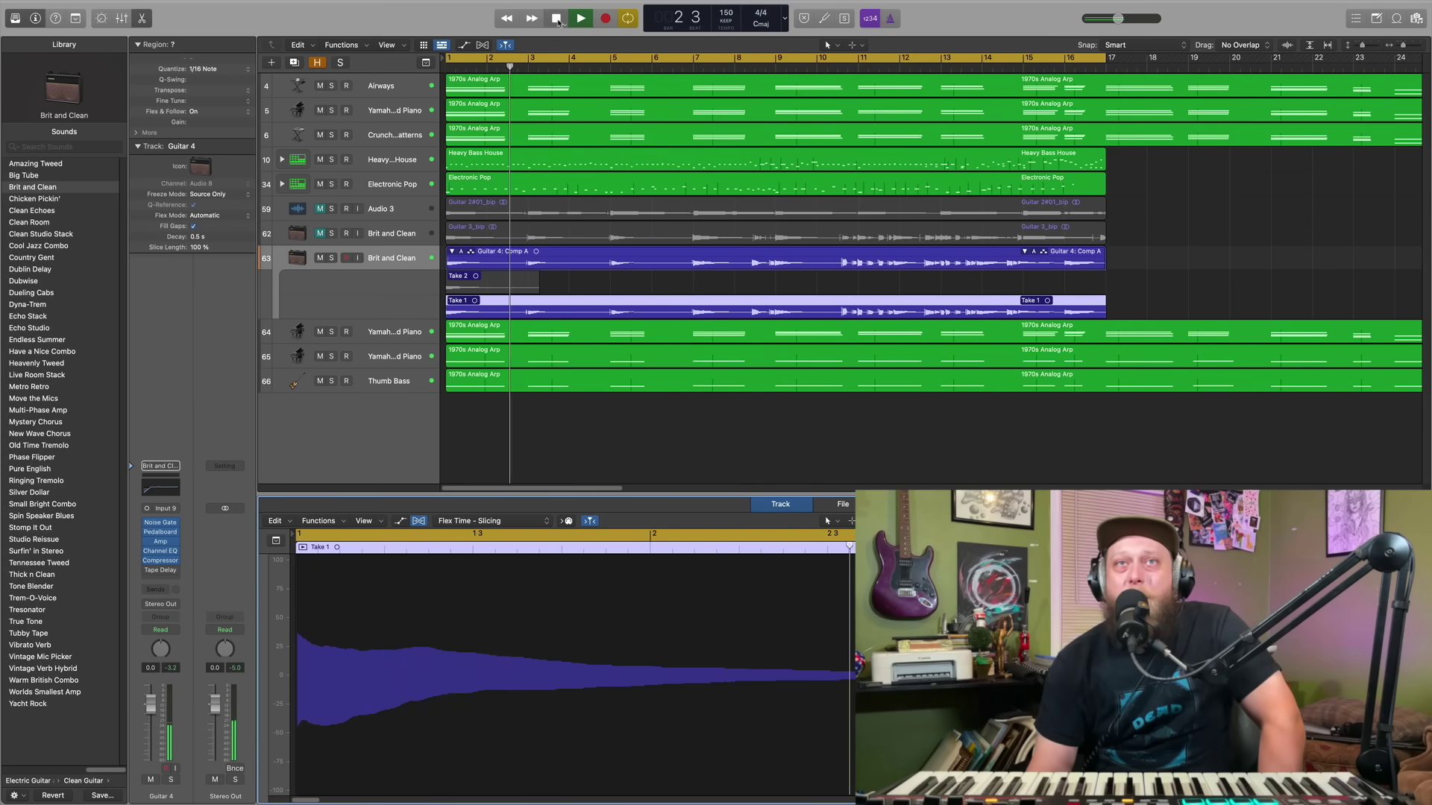
{"action": "left_click", "coordinate": [556, 18]}
{"action": "left_click", "coordinate": [556, 18]}
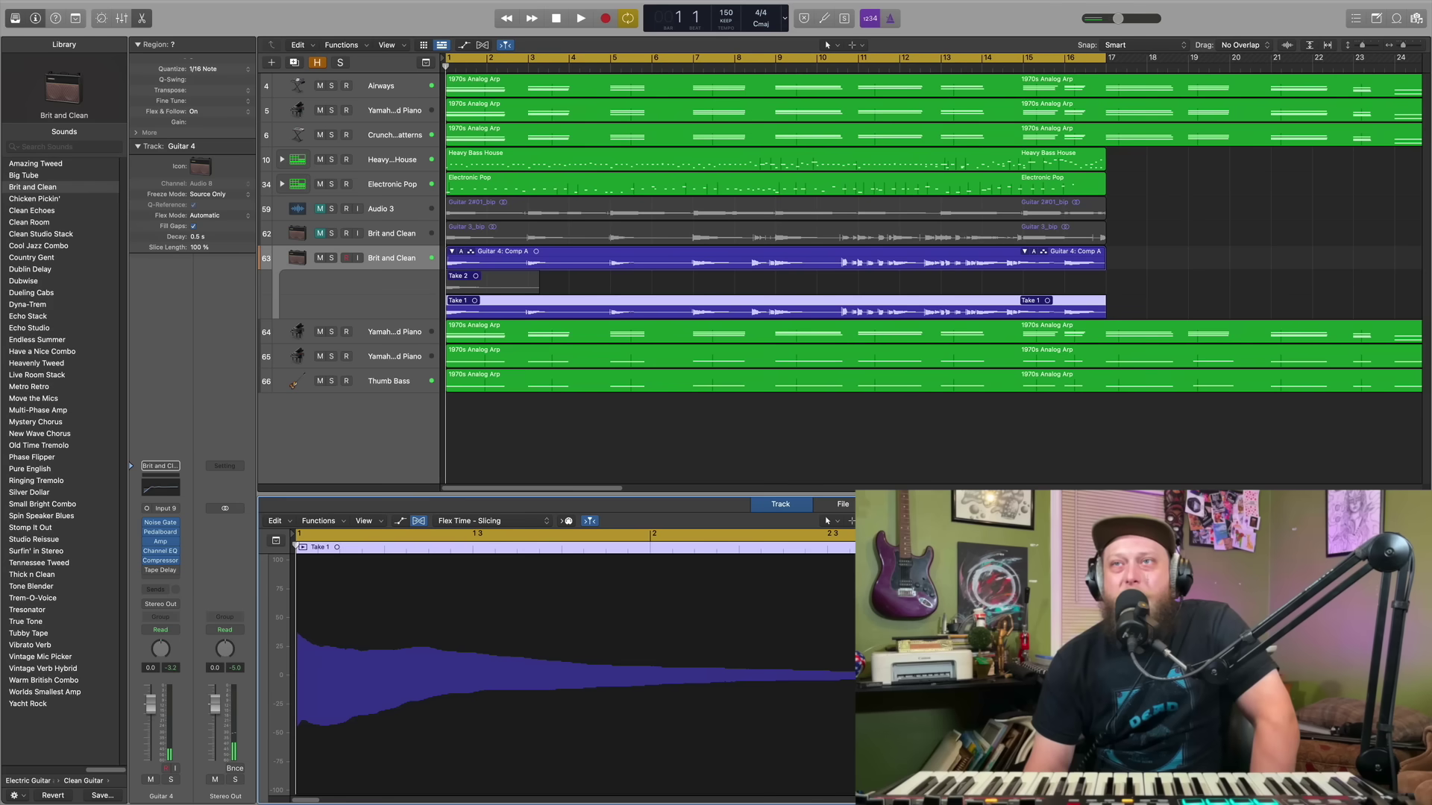
Examine Take 1's note onsets up close and play from bar 6 beat 3 to check the timing around bars 8 and 9
{"action": "scroll", "coordinate": [513, 676], "scroll_direction": "down", "scroll_amount": 5}
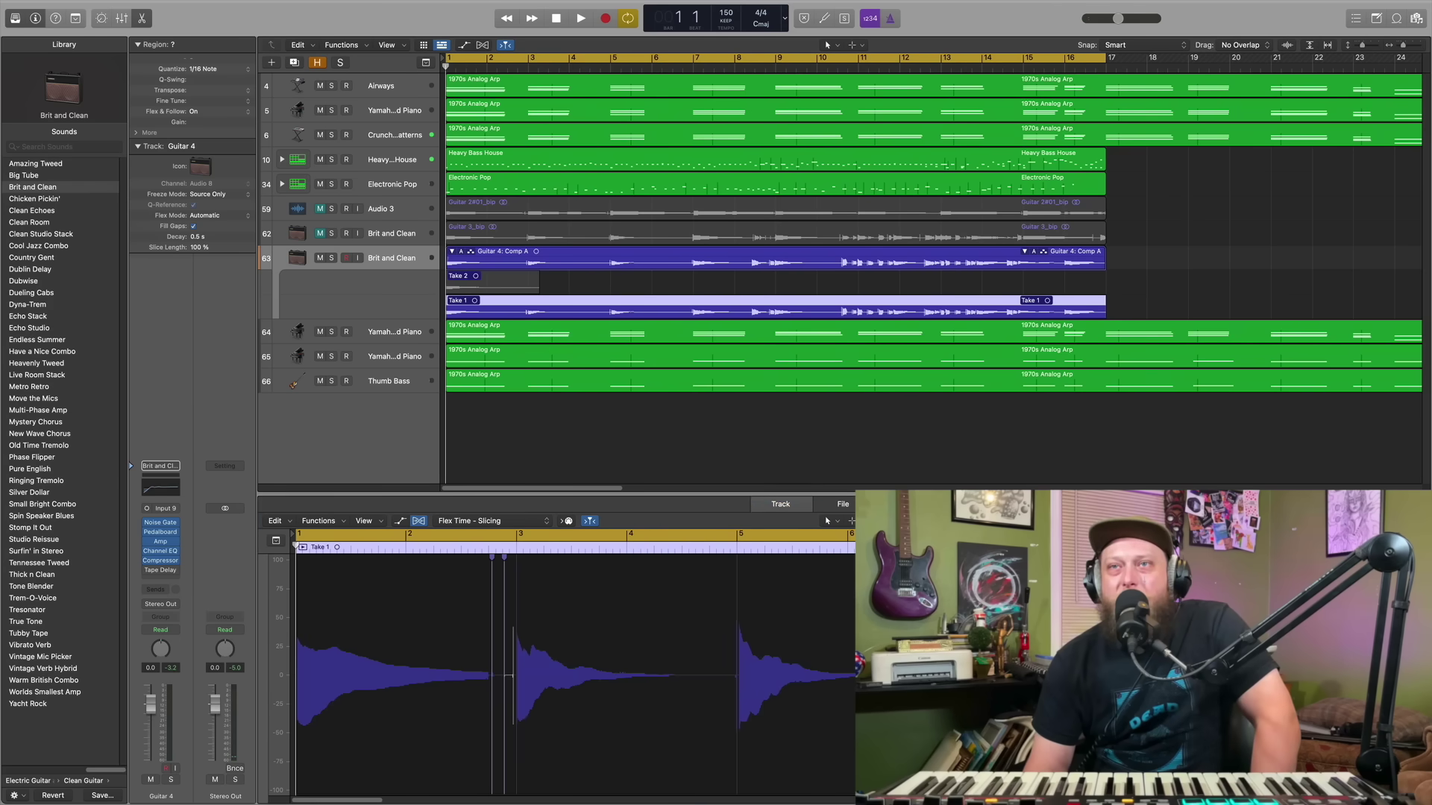
{"action": "left_click", "coordinate": [512, 676]}
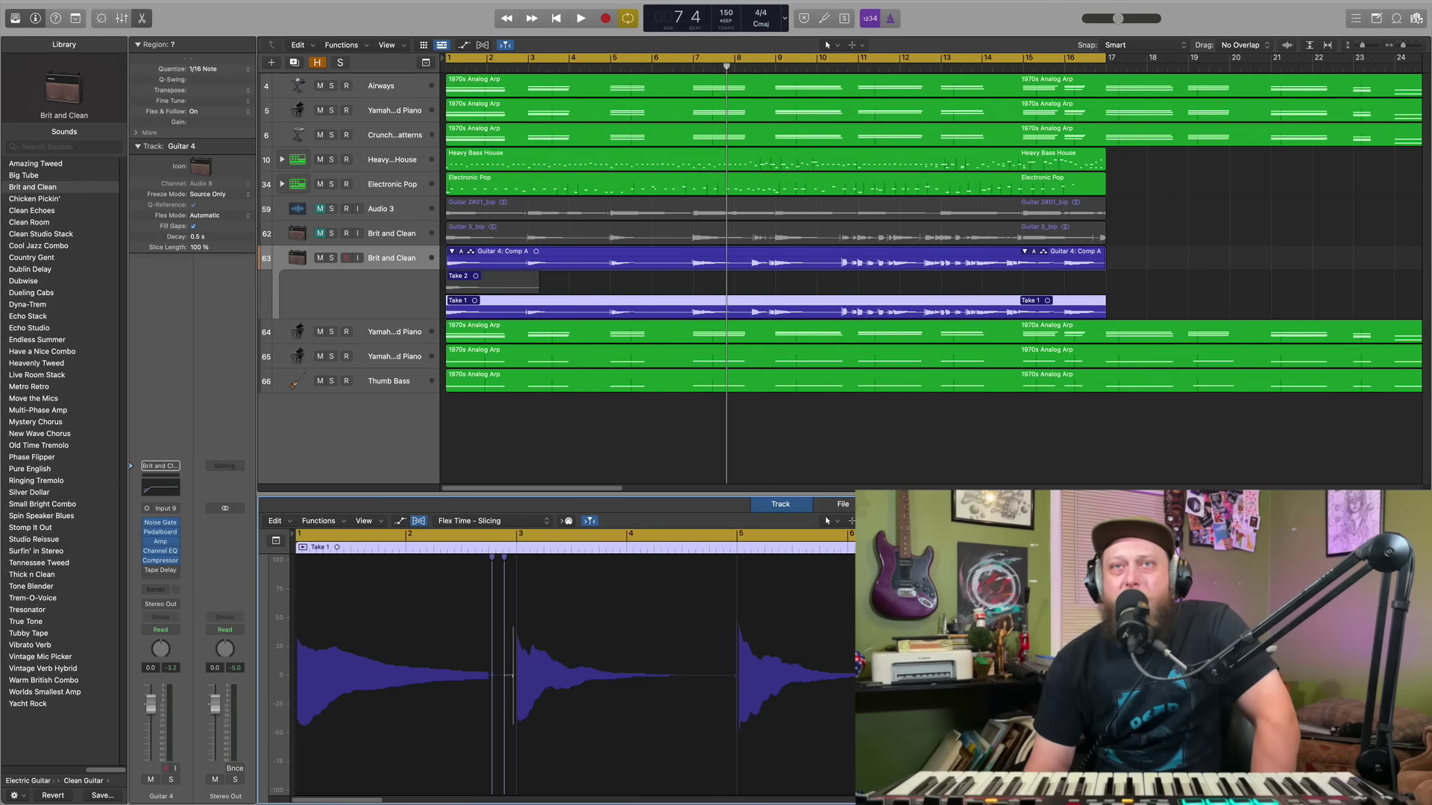
{"action": "left_click", "coordinate": [723, 547]}
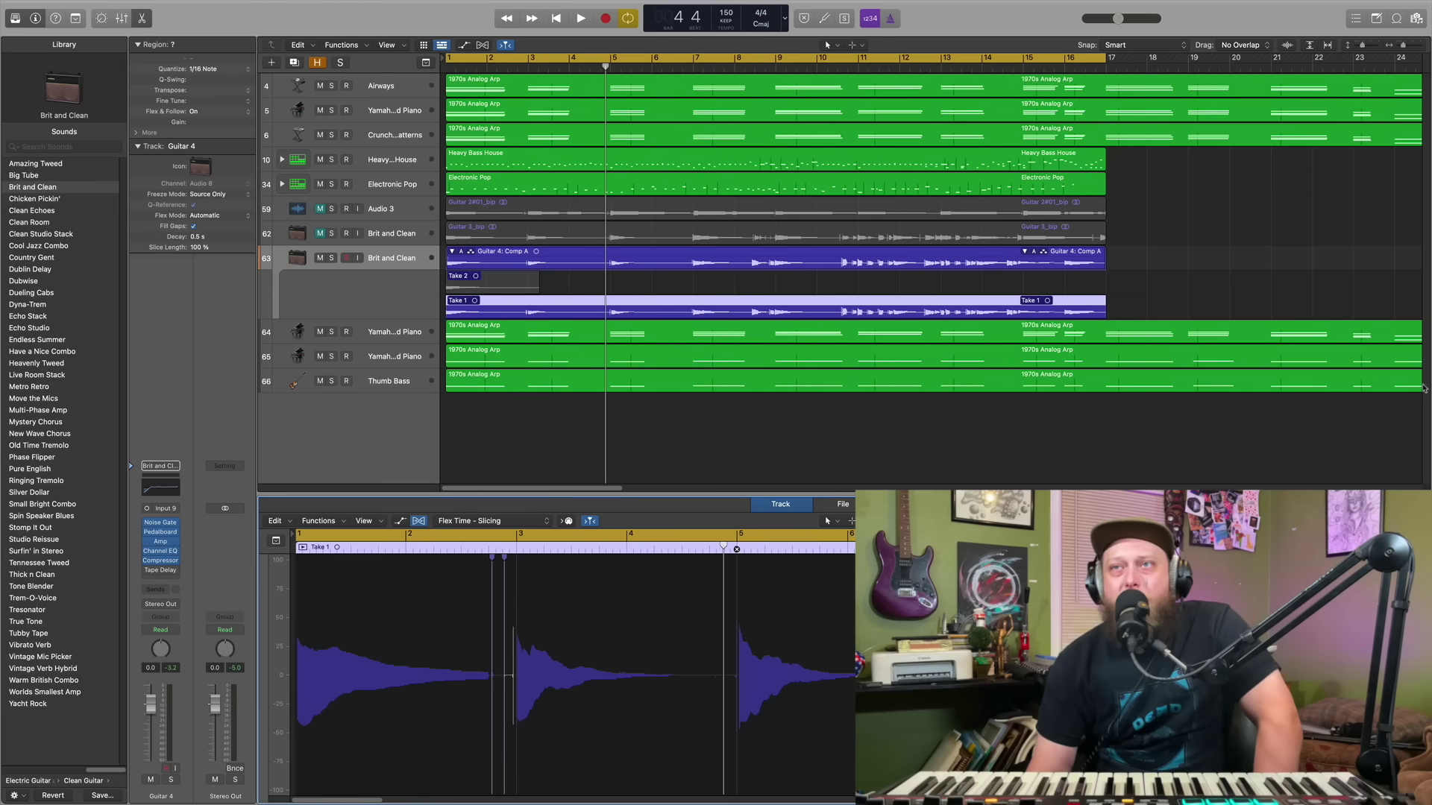
{"action": "left_click_drag", "start_coordinate": [1402, 522], "coordinate": [1415, 525]}
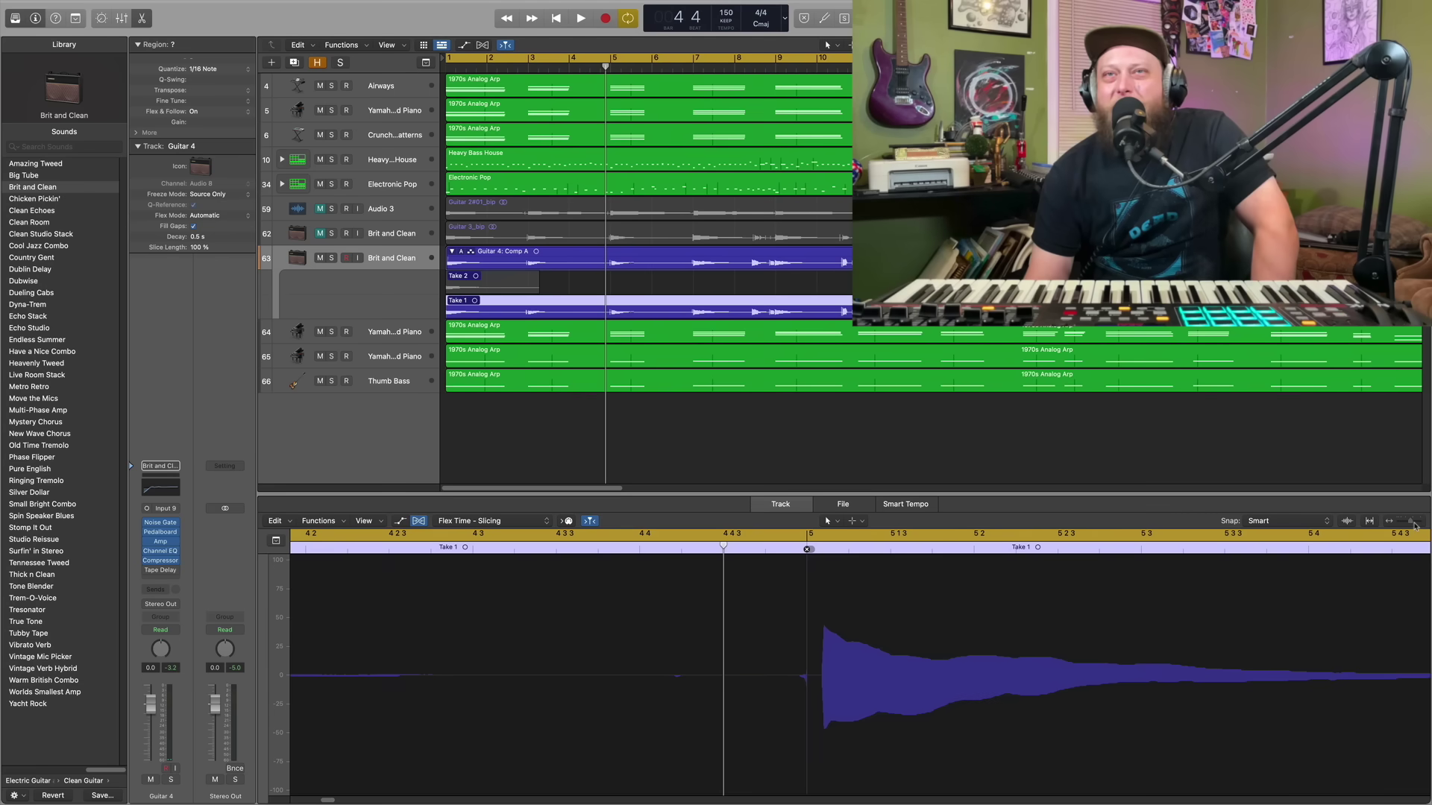
{"action": "left_click_drag", "start_coordinate": [1415, 525], "coordinate": [1406, 525]}
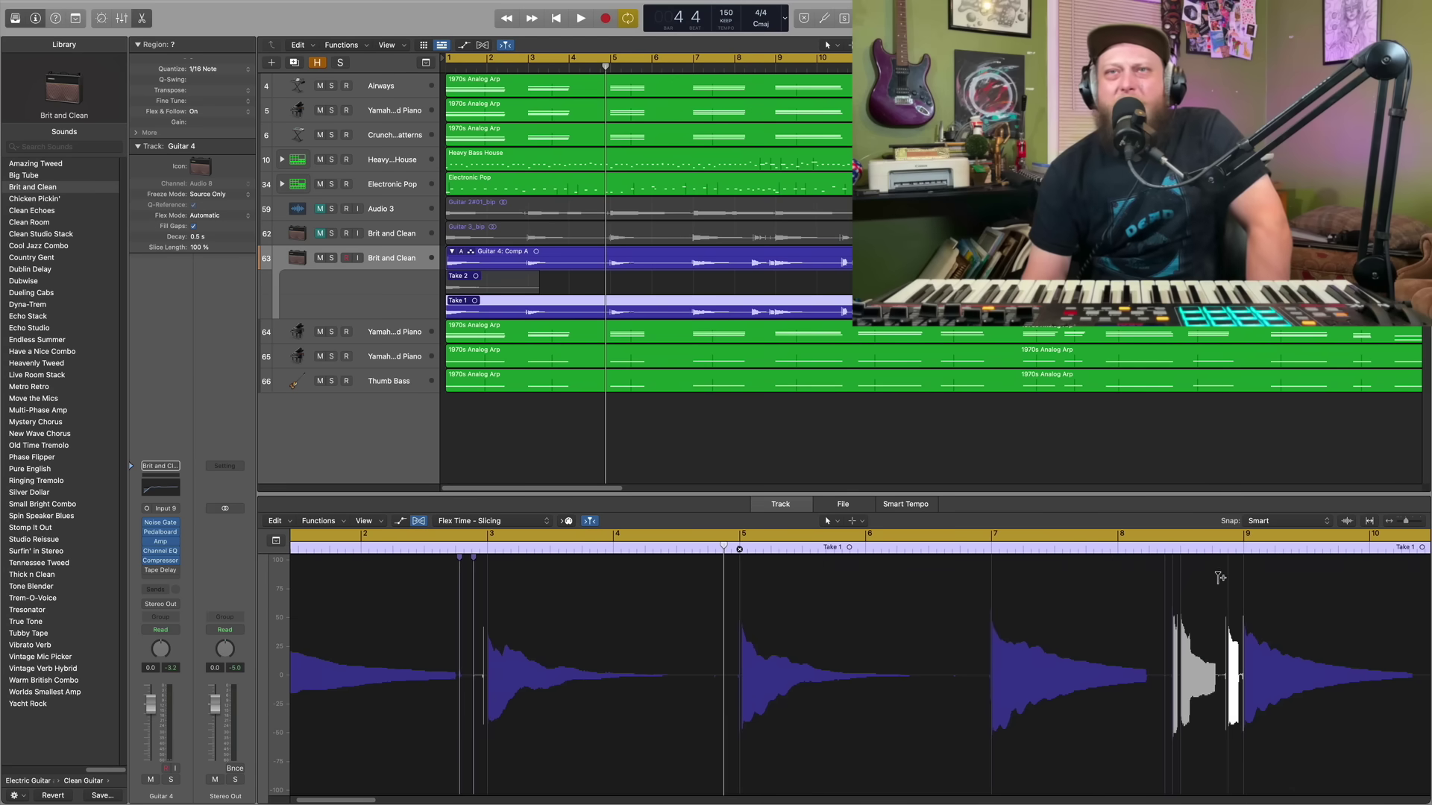
{"action": "left_click", "coordinate": [1116, 547]}
{"action": "left_click_drag", "start_coordinate": [1406, 526], "coordinate": [1409, 525]}
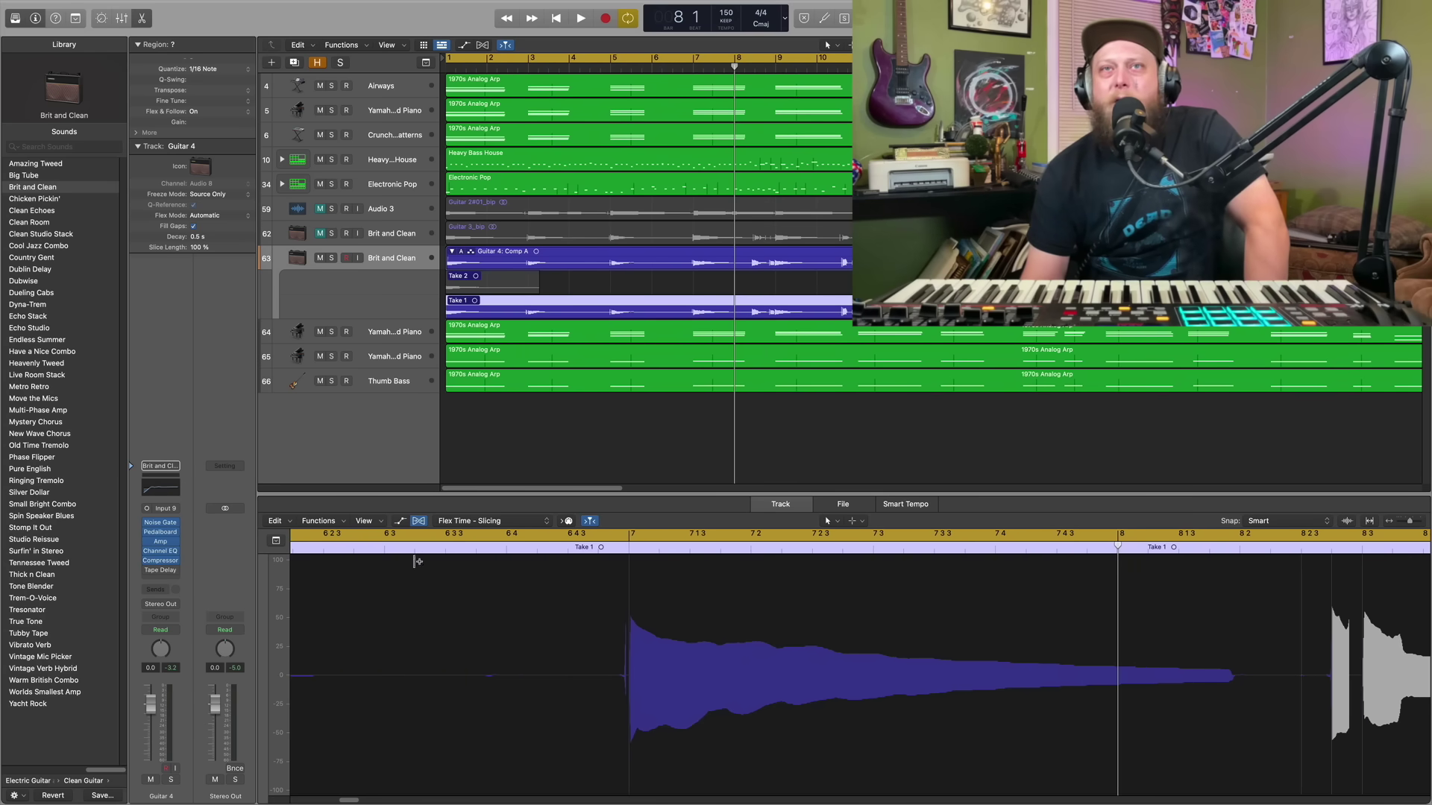
{"action": "left_click", "coordinate": [674, 67]}
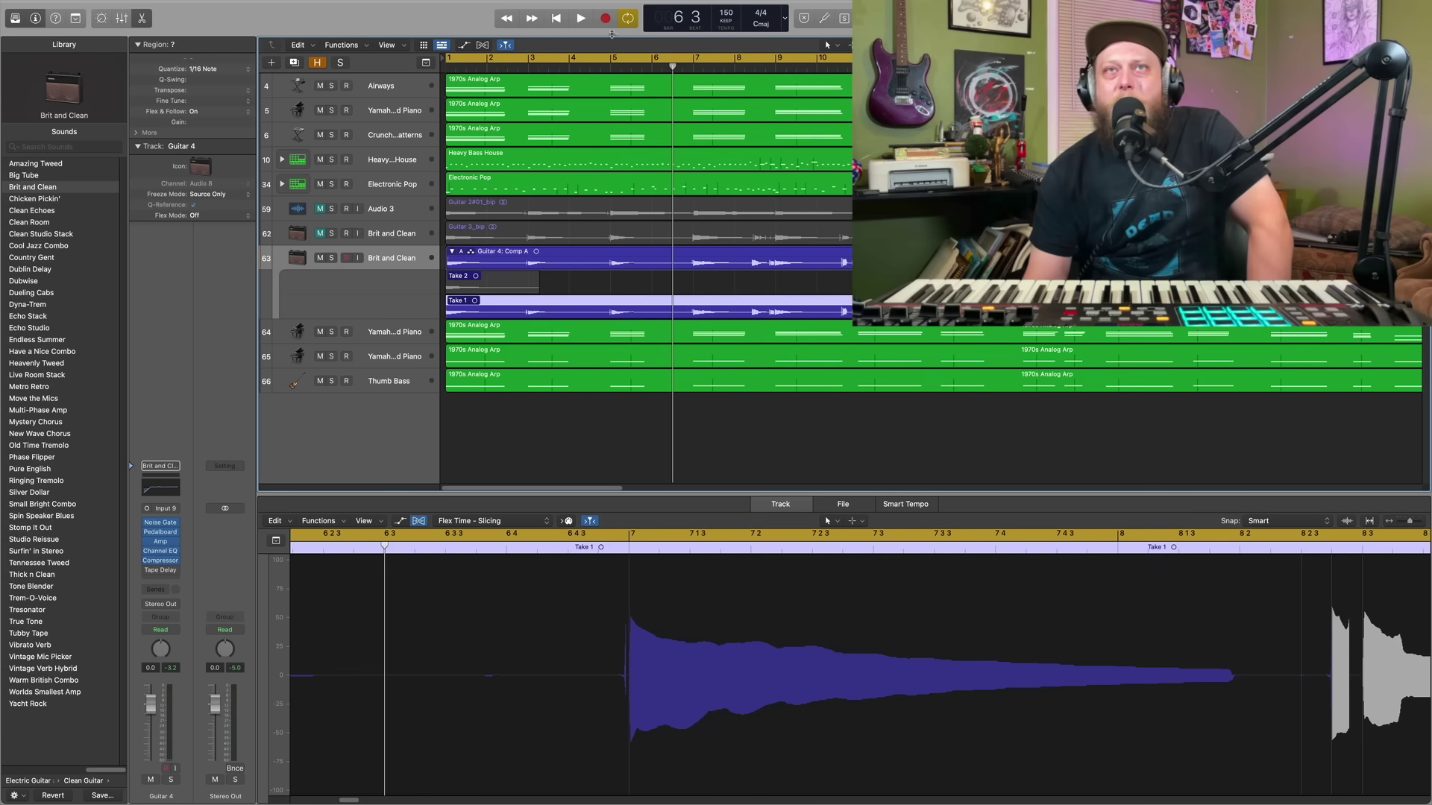
{"action": "left_click", "coordinate": [580, 18]}
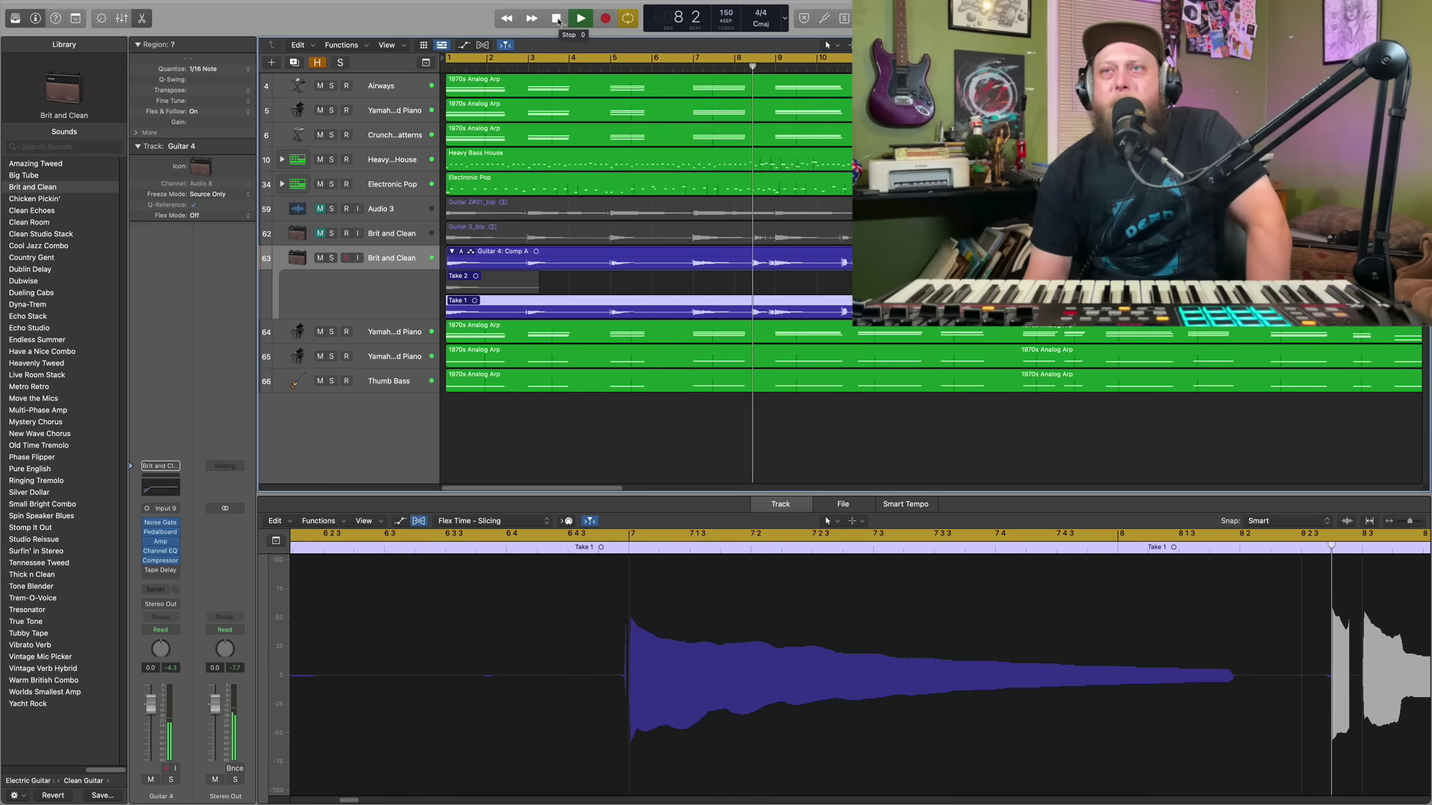
{"action": "left_click", "coordinate": [556, 18]}
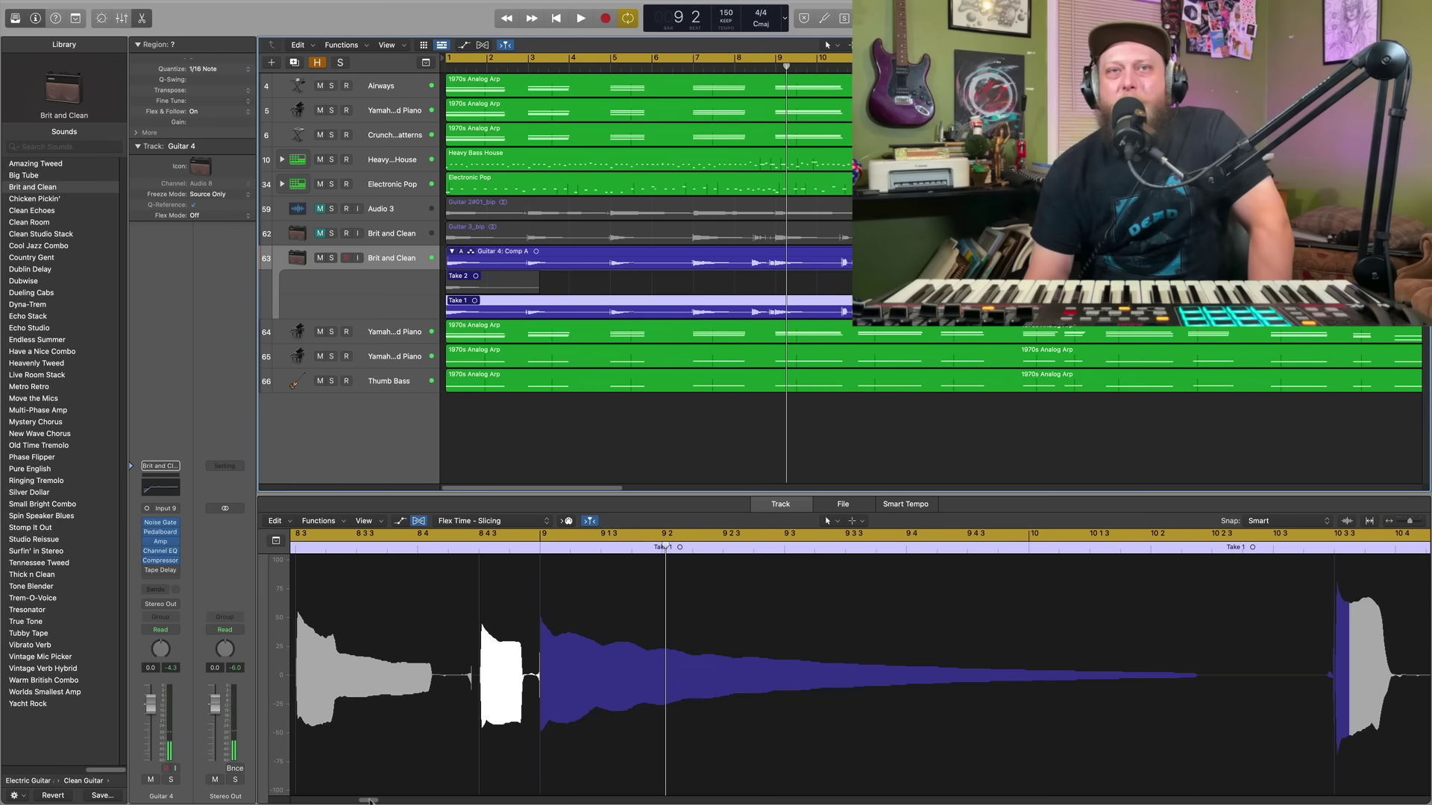
Move the flex marker of Take 1's short note just before bar 8 beat 3 slightly later
{"action": "left_click_drag", "start_coordinate": [373, 800], "coordinate": [369, 801]}
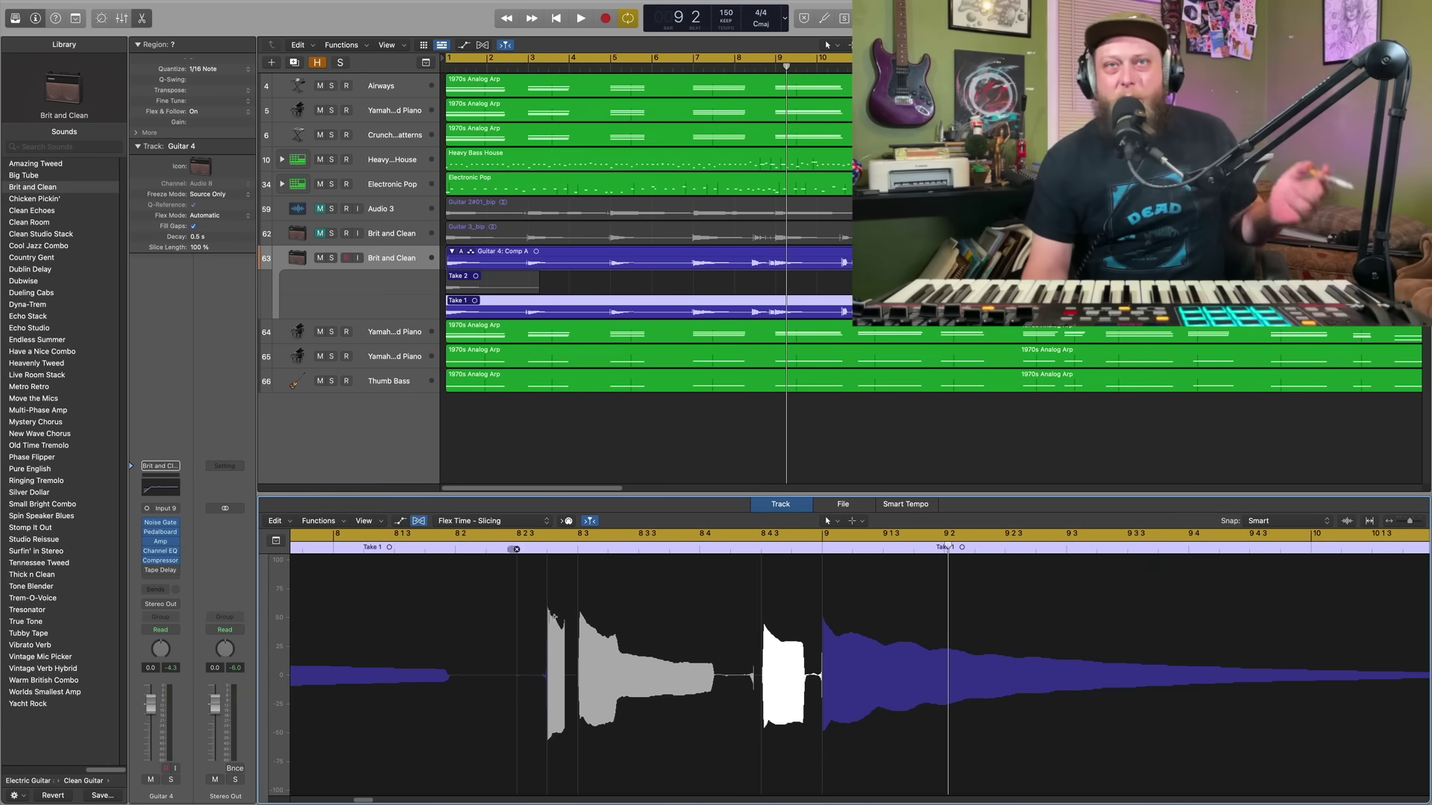
{"action": "left_click", "coordinate": [547, 571]}
{"action": "left_click_drag", "start_coordinate": [549, 571], "coordinate": [557, 571]}
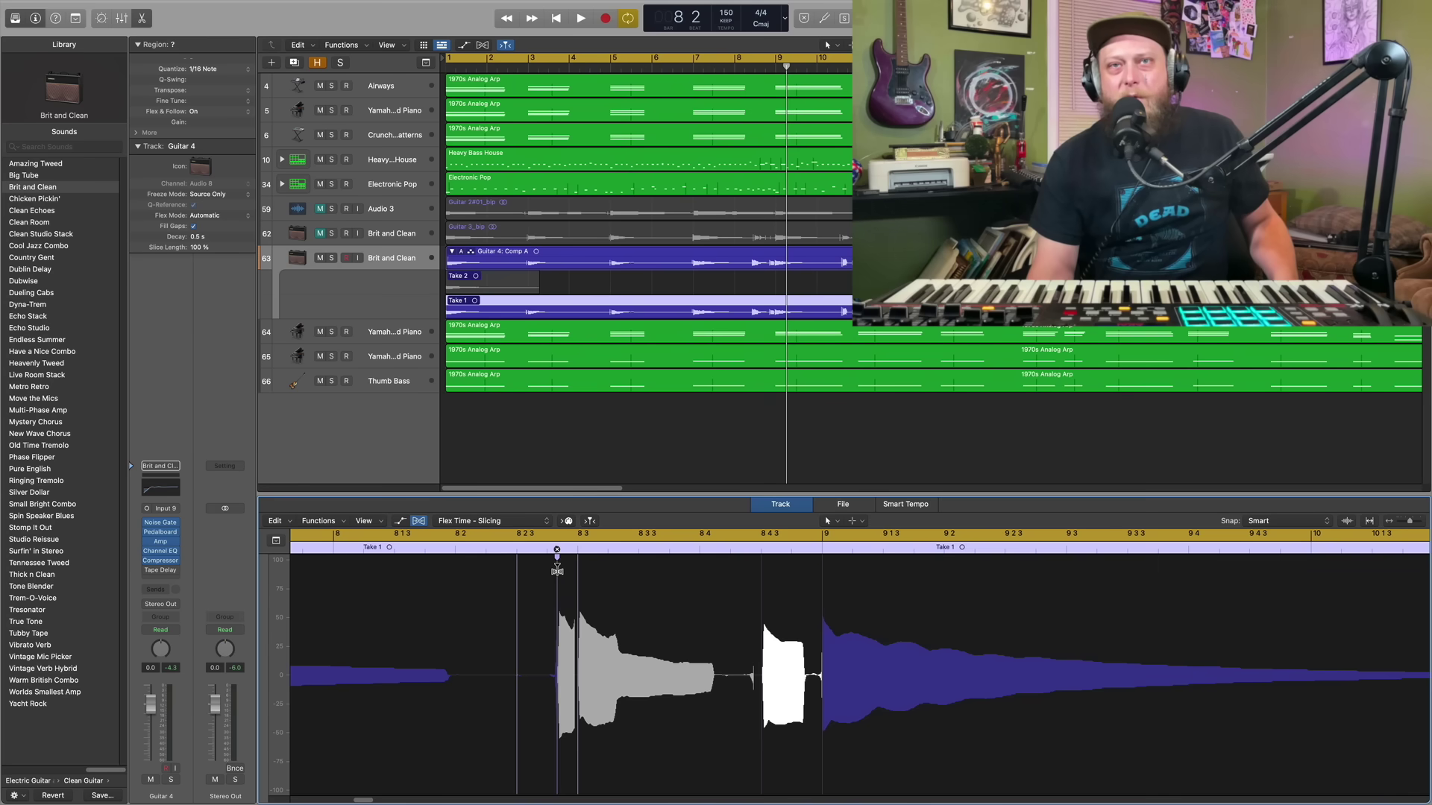
Play Take 1 from bar 8 and again from bar 7 to check the moved note's timing
{"action": "left_click", "coordinate": [351, 550]}
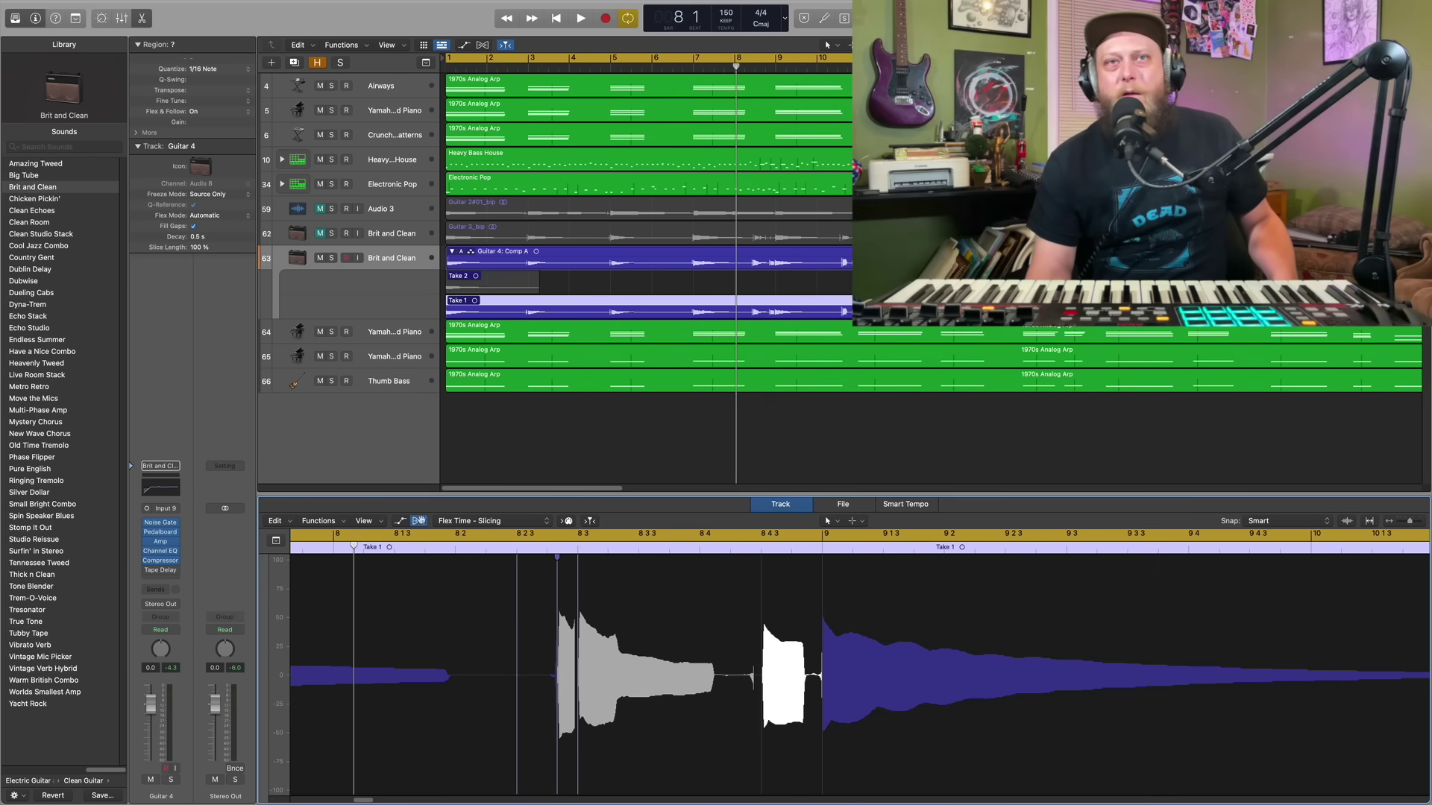
{"action": "left_click", "coordinate": [581, 19]}
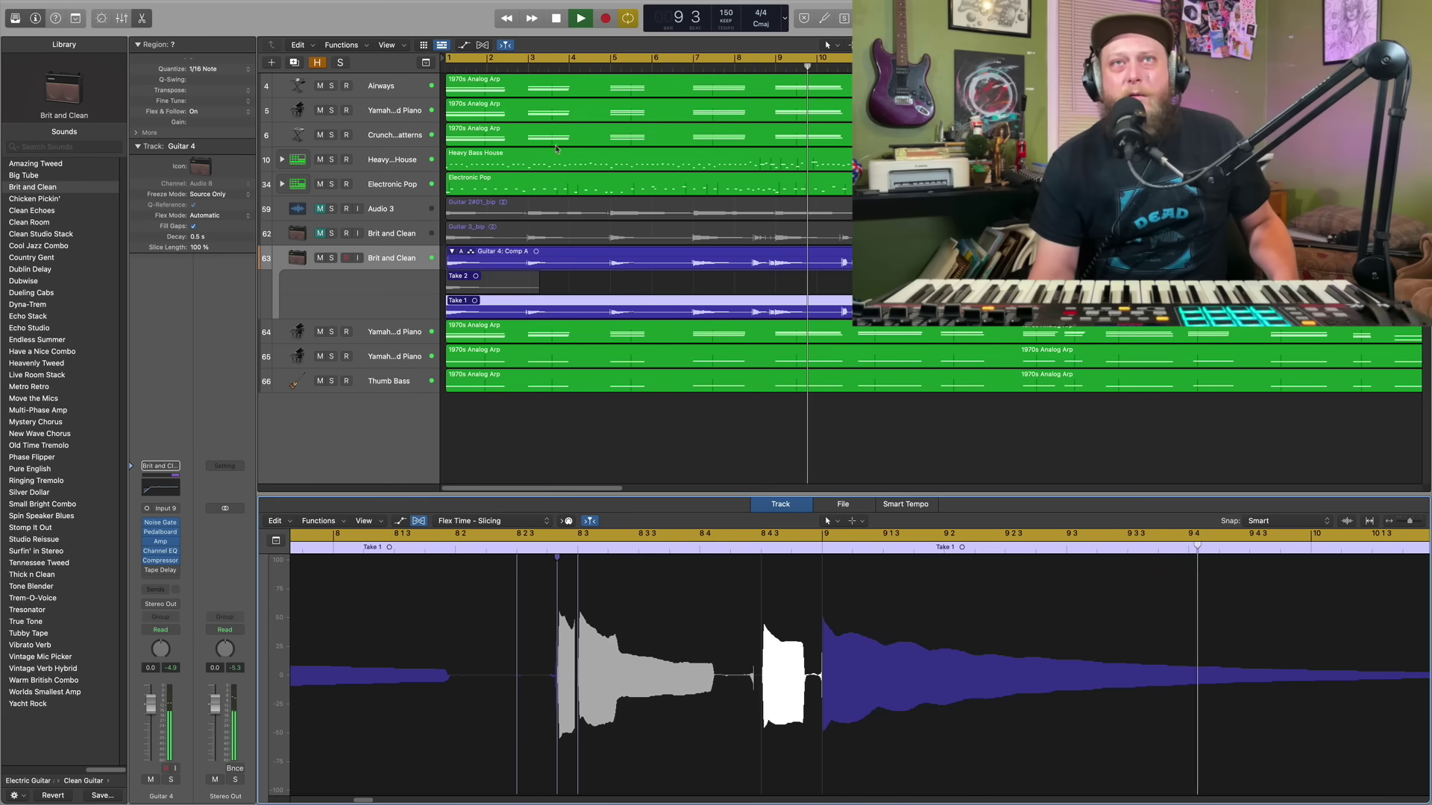
{"action": "left_click", "coordinate": [556, 18]}
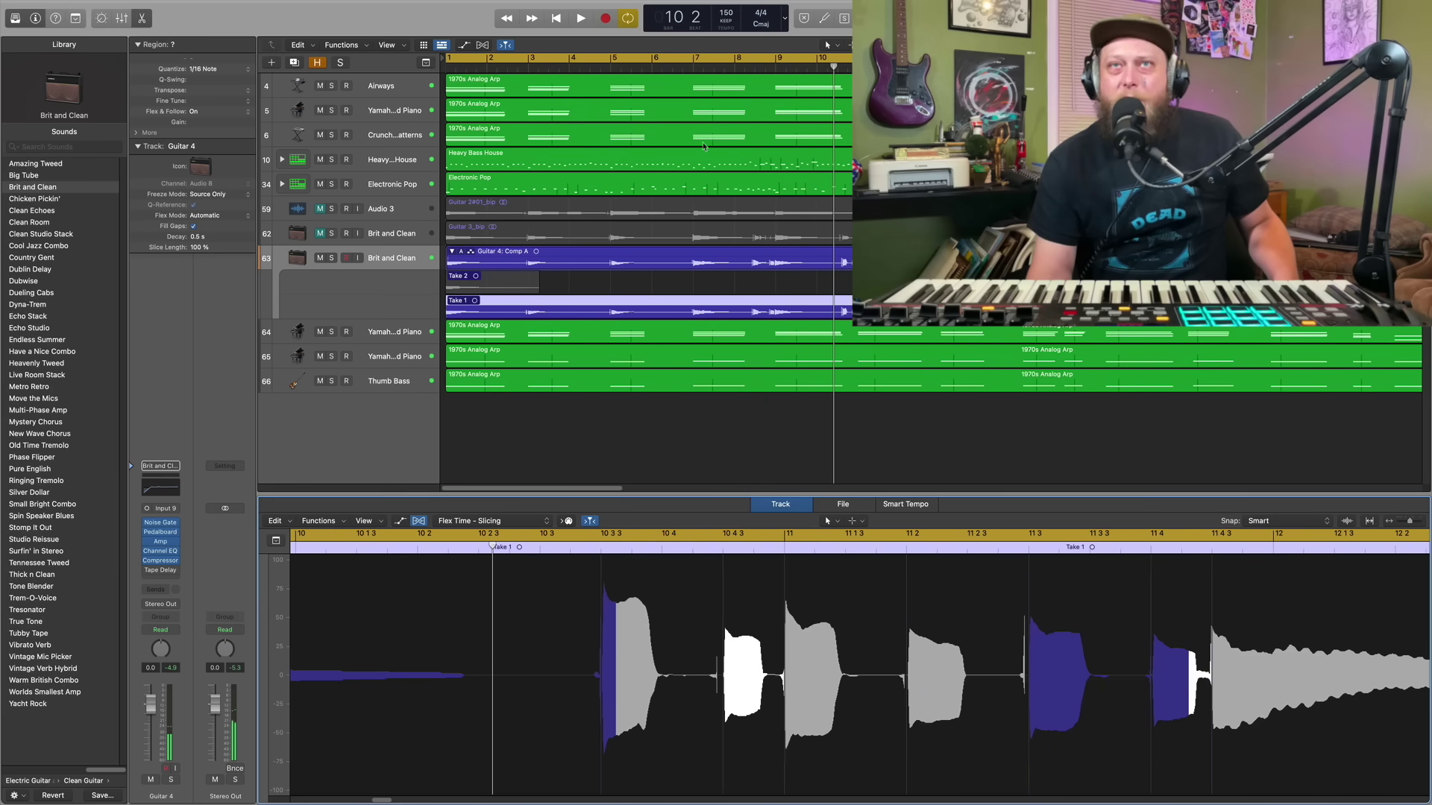
{"action": "double_click", "coordinate": [692, 66]}
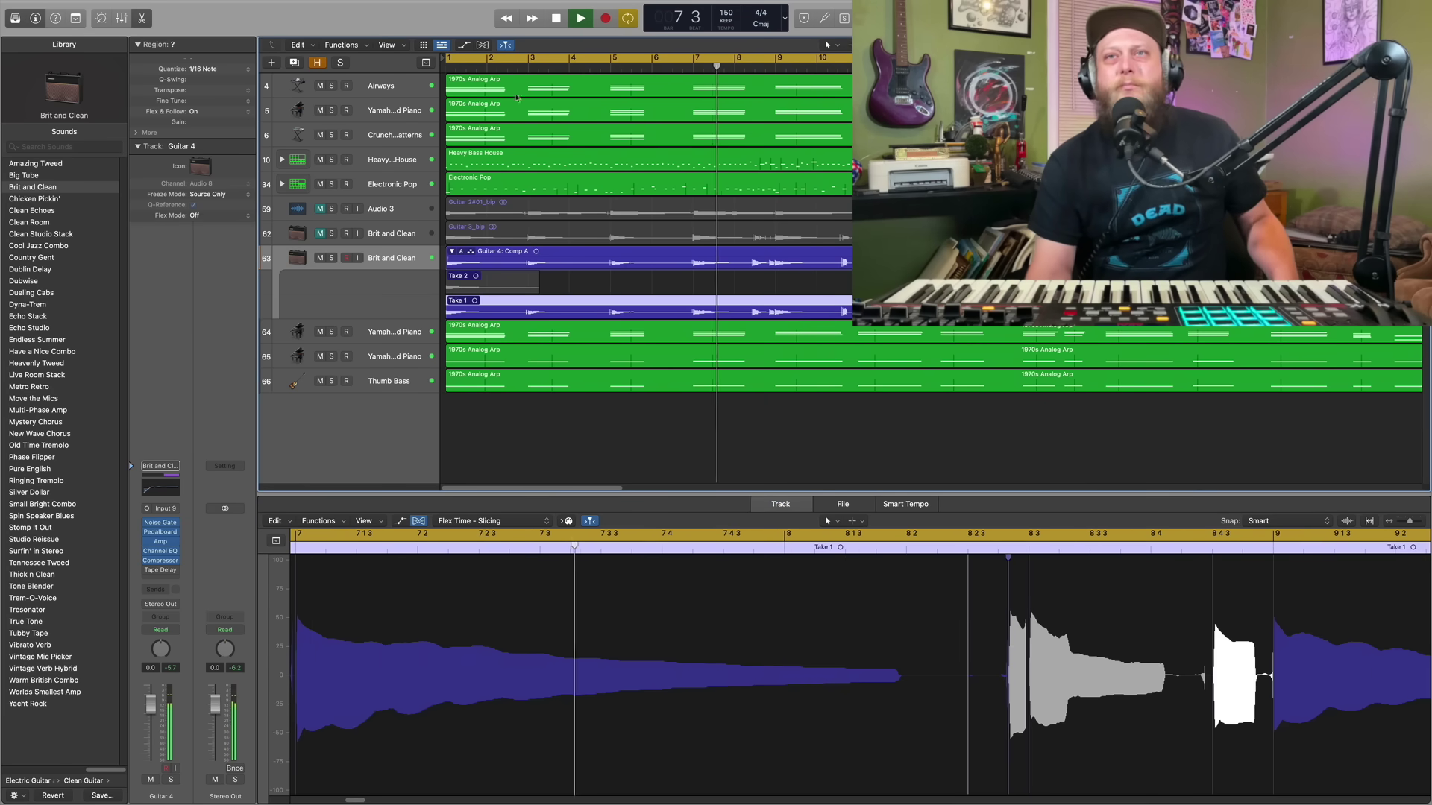
{"action": "left_click", "coordinate": [555, 19]}
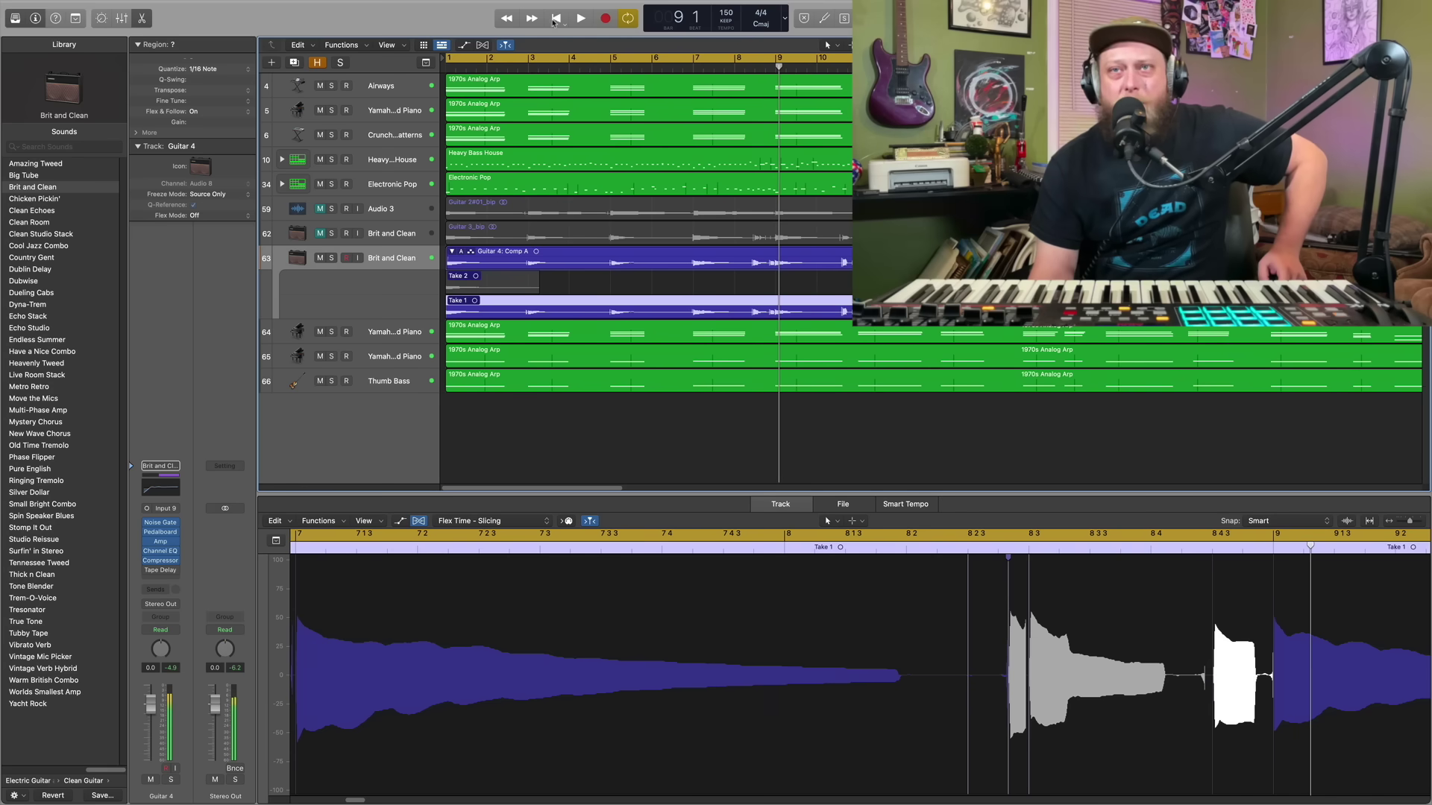
Nudge the two flex markers around bar 8 beat 3 slightly earlier and play the take on into bar 12
{"action": "left_click_drag", "start_coordinate": [1008, 559], "coordinate": [1026, 561]}
{"action": "left_click", "coordinate": [1028, 561]}
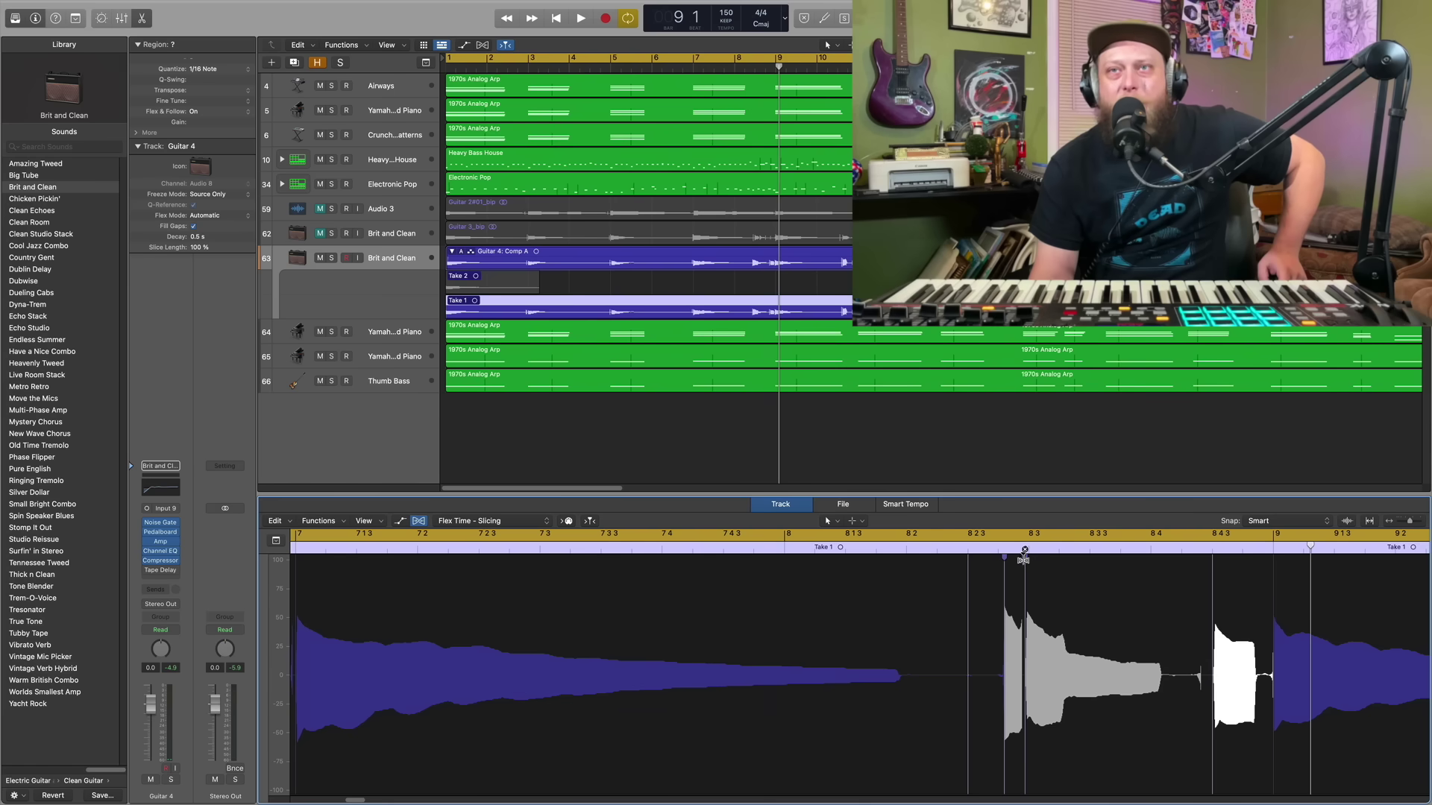
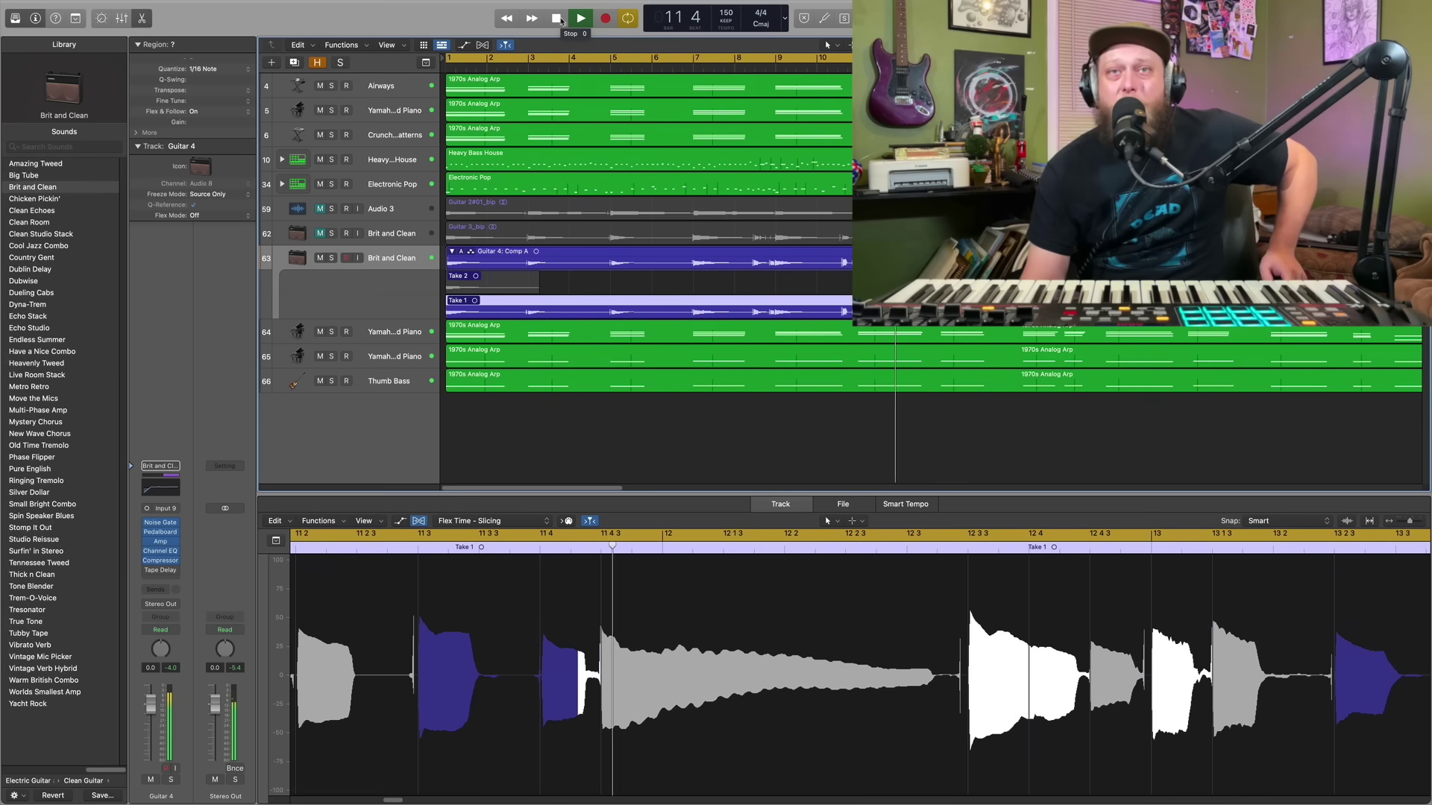
{"action": "left_click", "coordinate": [559, 18]}
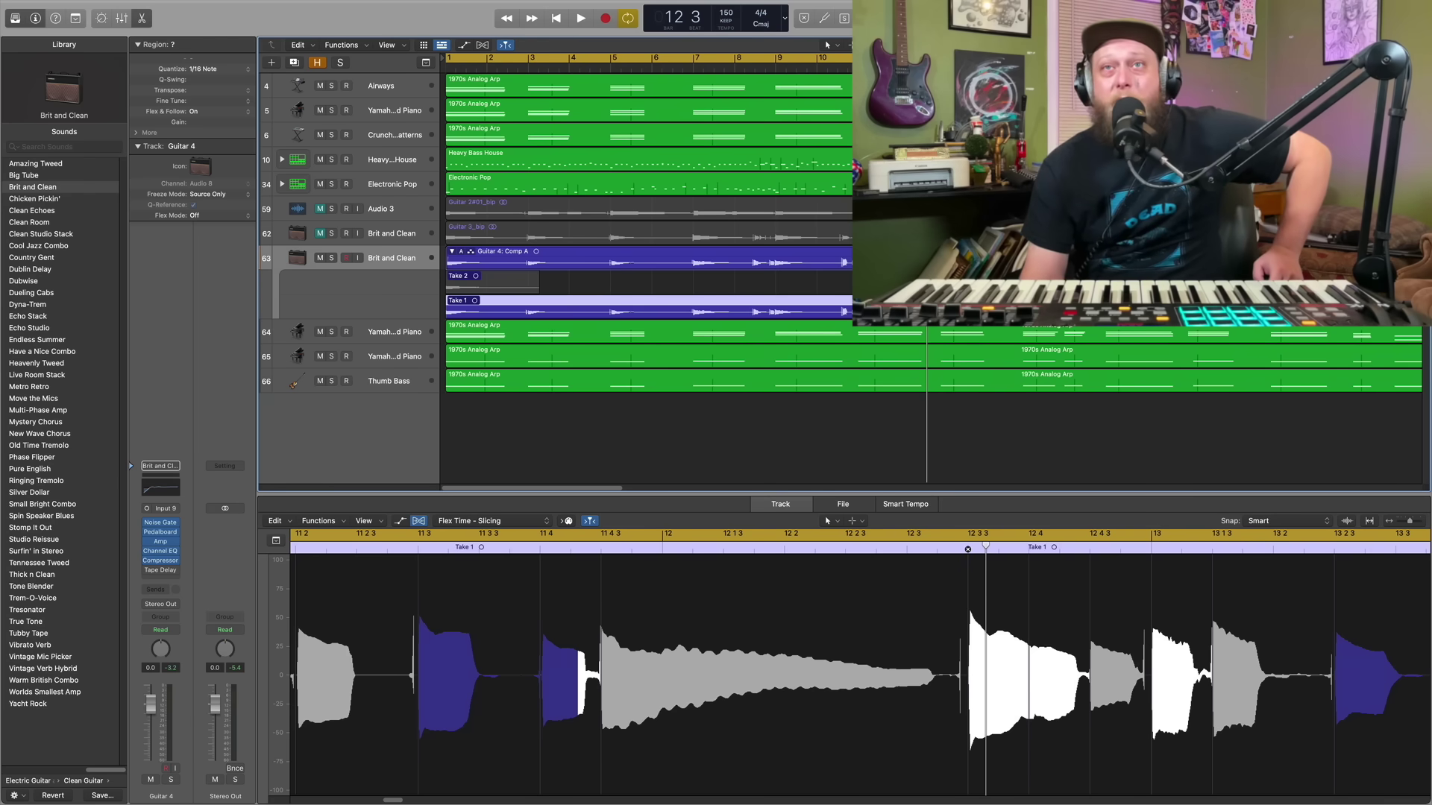
Play Take 1 from about bar 10 and examine its note onsets through bar 16
{"action": "left_click", "coordinate": [848, 62]}
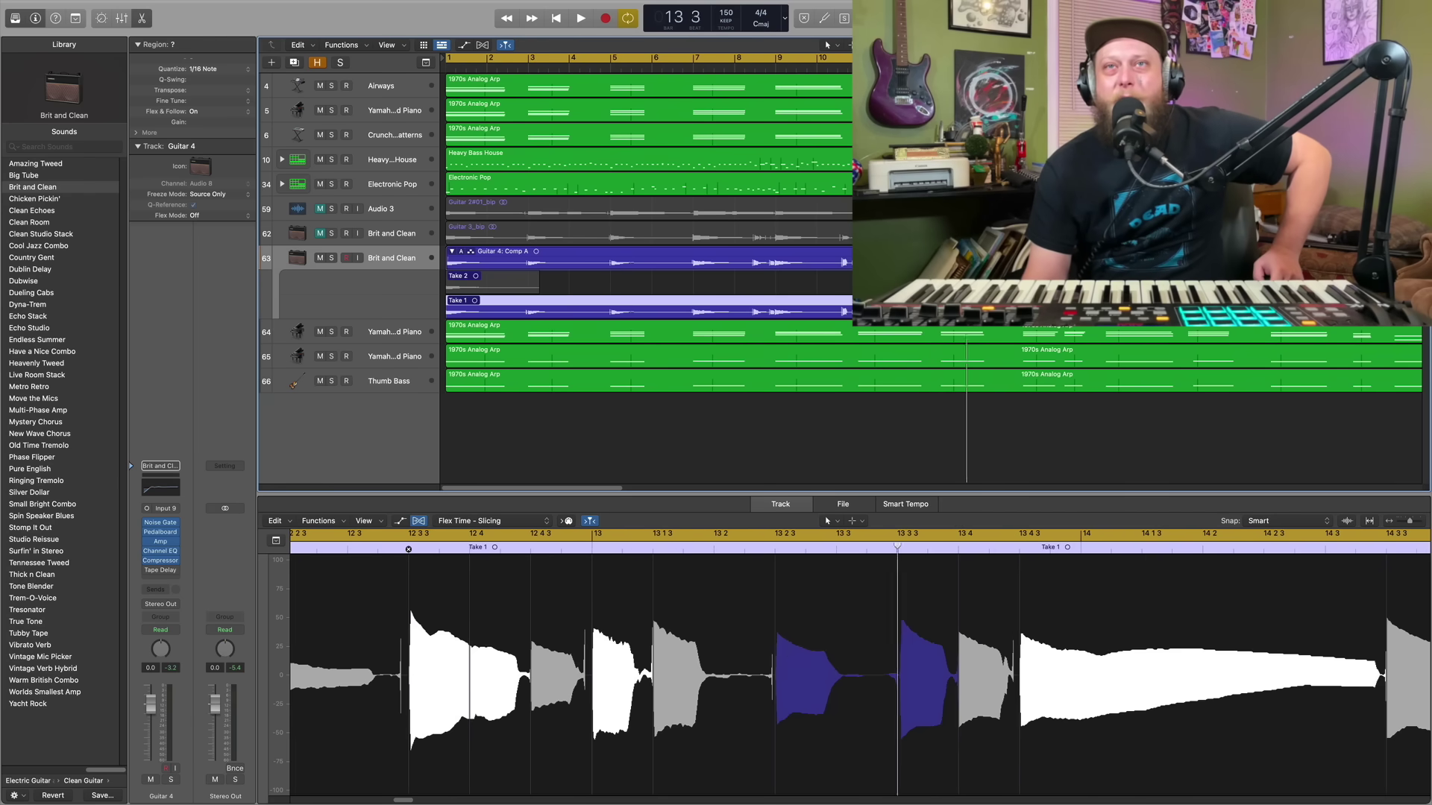
{"action": "left_click_drag", "start_coordinate": [846, 97], "coordinate": [845, 97]}
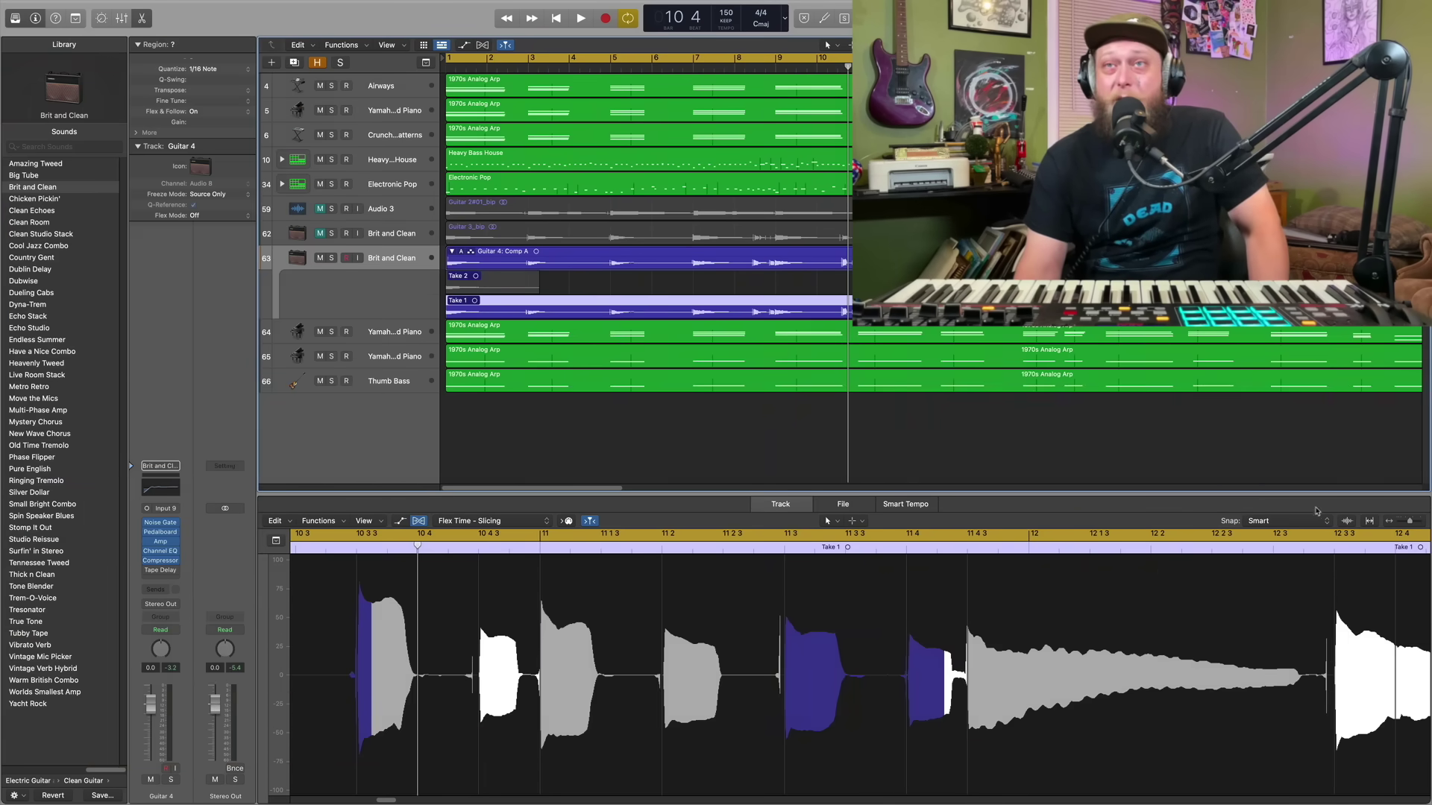
{"action": "left_click_drag", "start_coordinate": [1410, 525], "coordinate": [1406, 524]}
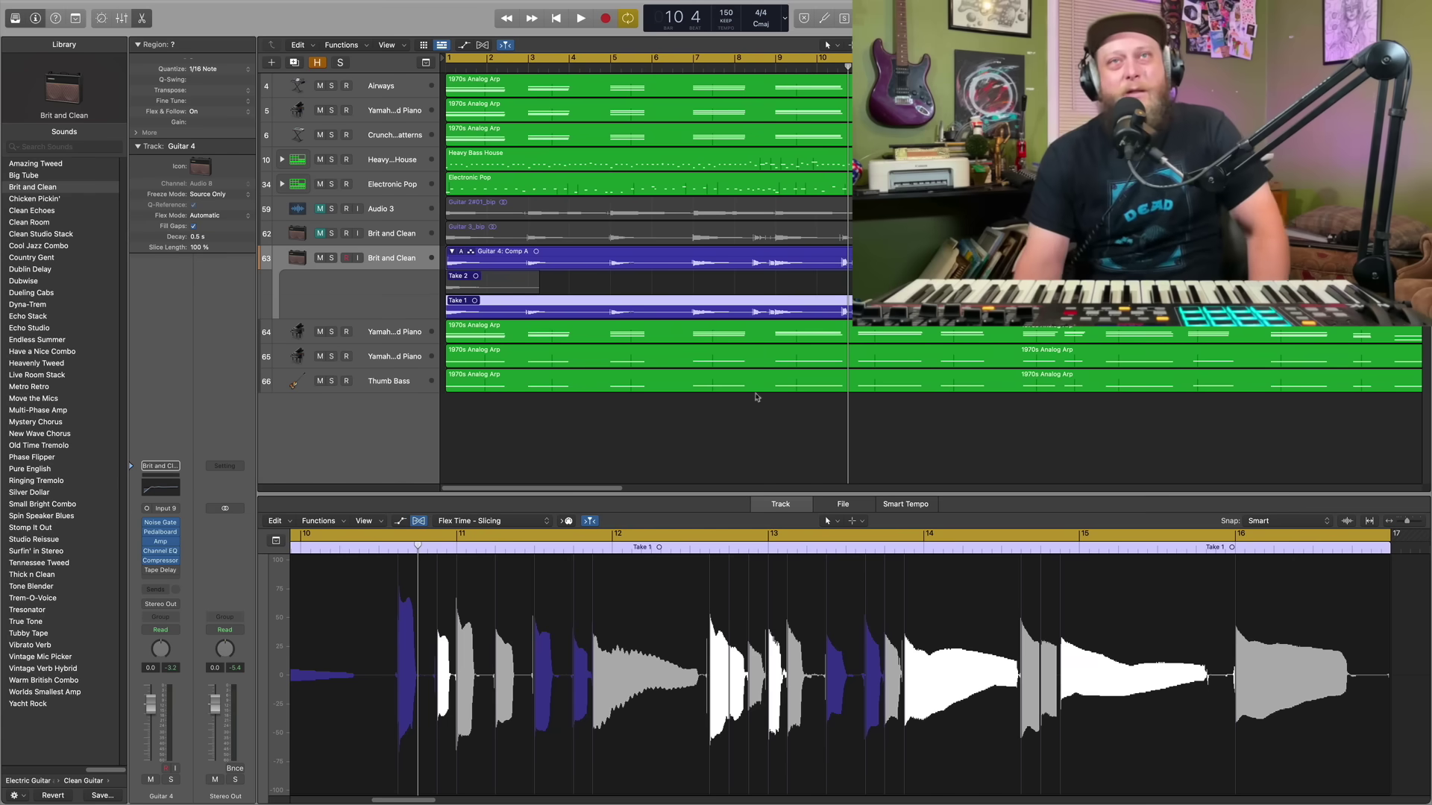
Collapse the take folder on track 63 and unmute the Audio 3 track
{"action": "left_click", "coordinate": [451, 252]}
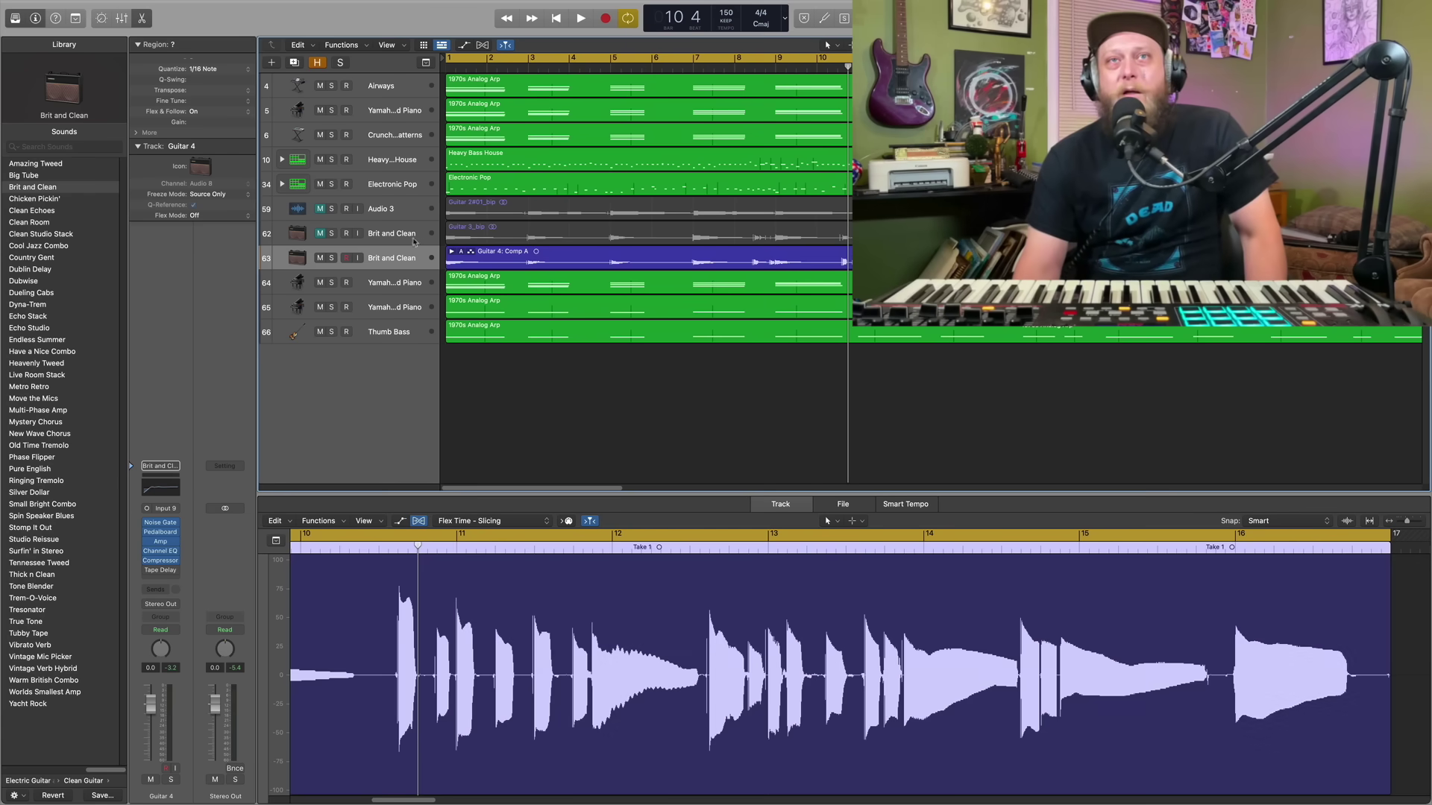
{"action": "left_click", "coordinate": [381, 210]}
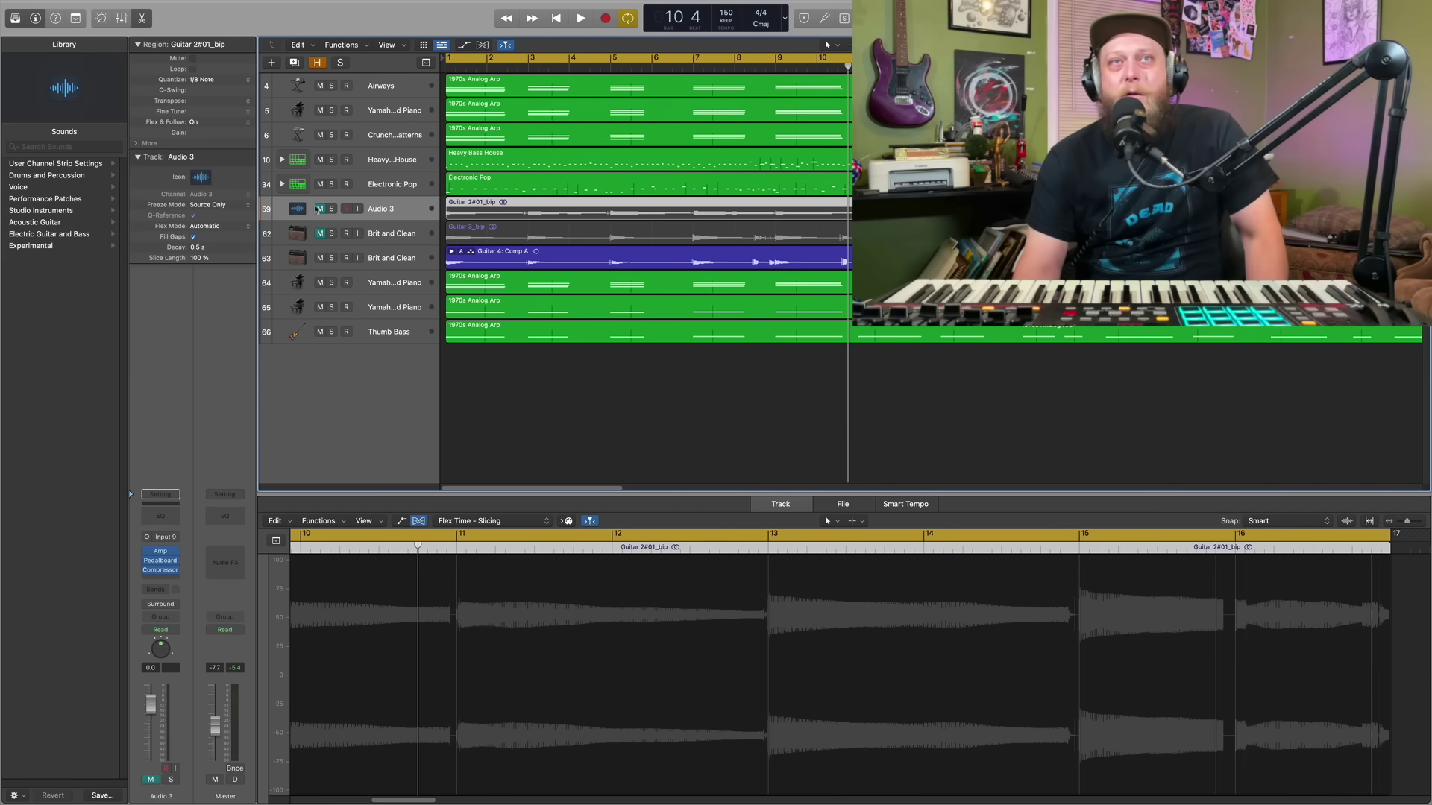
{"action": "left_click", "coordinate": [320, 210]}
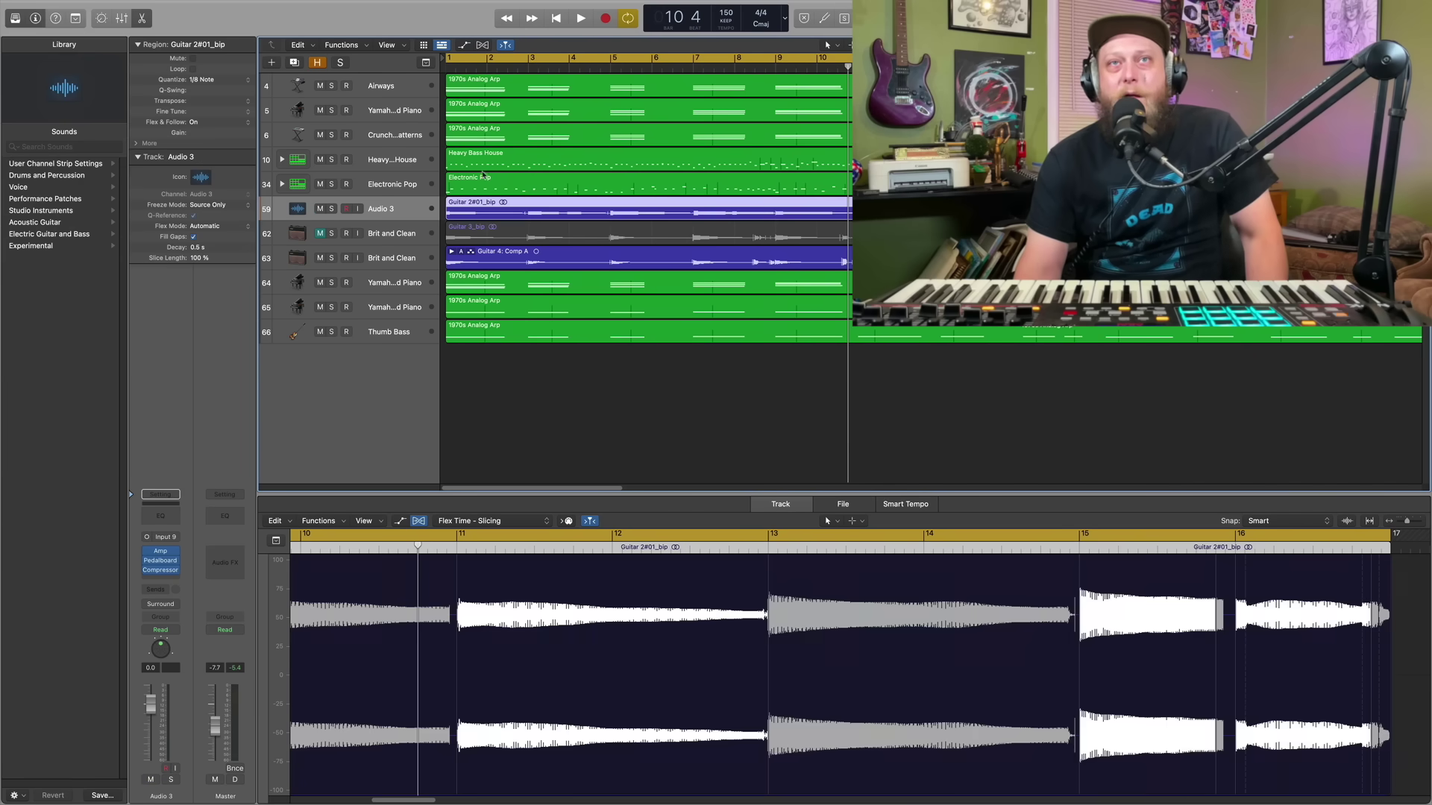
Solo the Audio 3 track and play its guitar part from bar 1 into bar 12
{"action": "left_click", "coordinate": [557, 18]}
{"action": "left_click", "coordinate": [581, 17]}
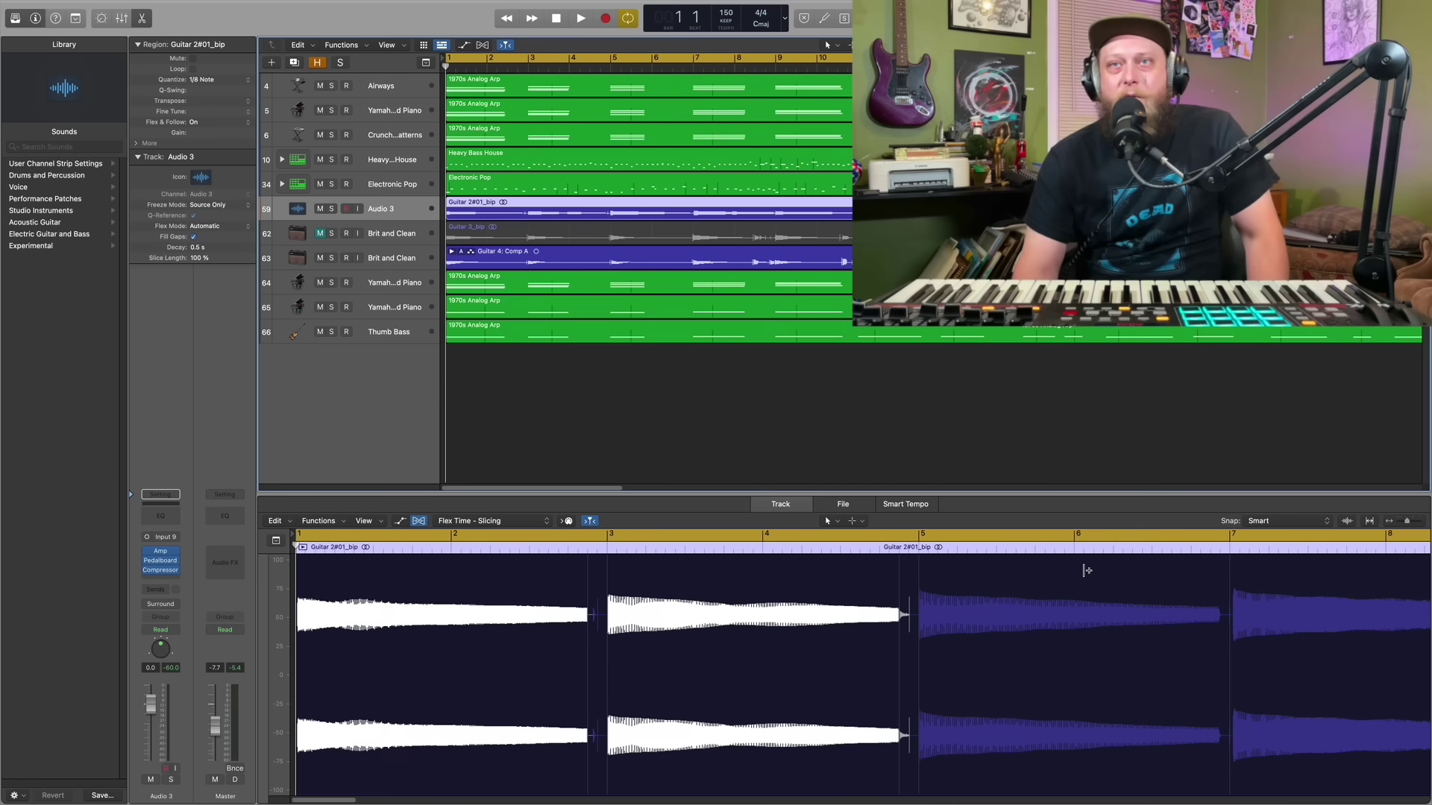
{"action": "left_click_drag", "start_coordinate": [1408, 524], "coordinate": [1405, 524]}
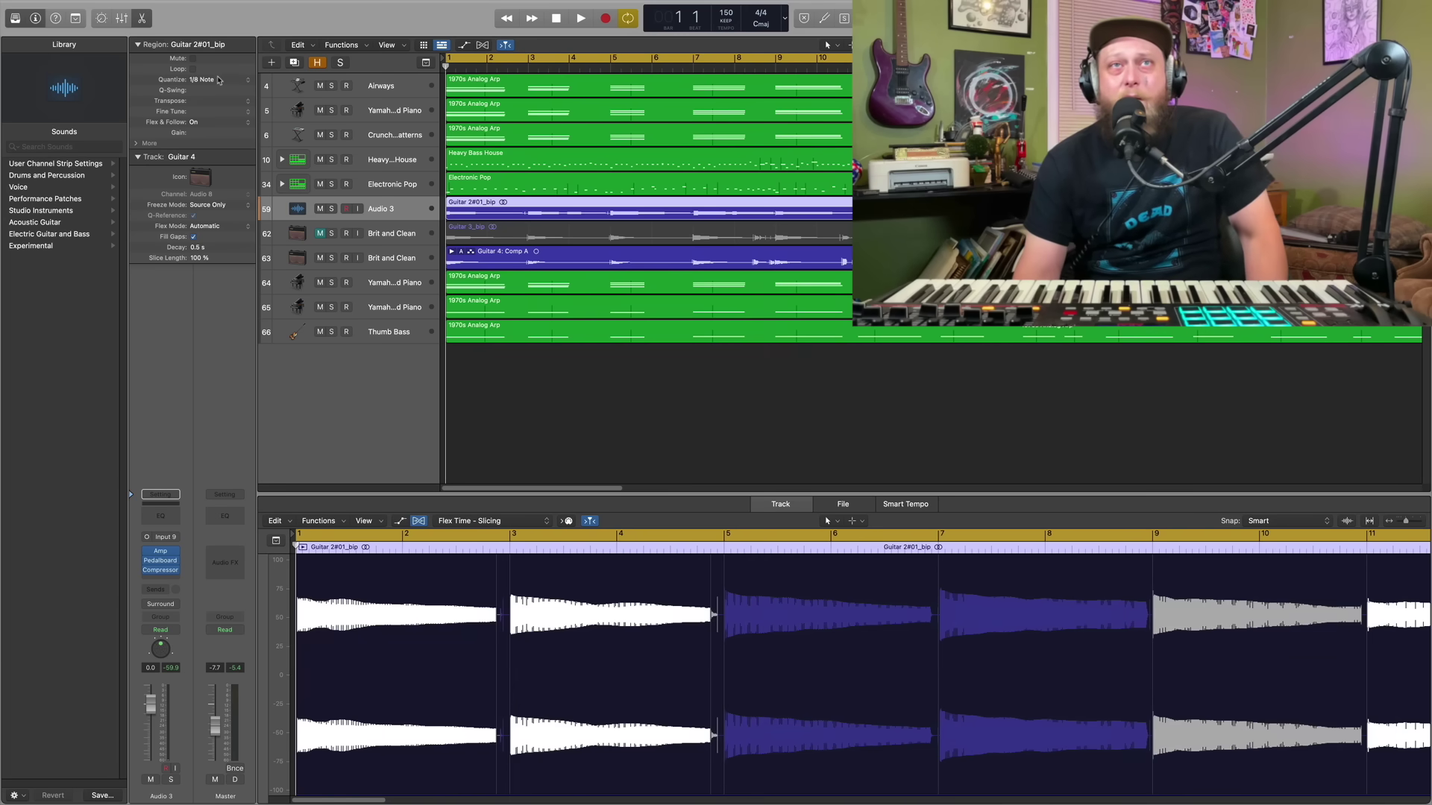
{"action": "left_click", "coordinate": [580, 18]}
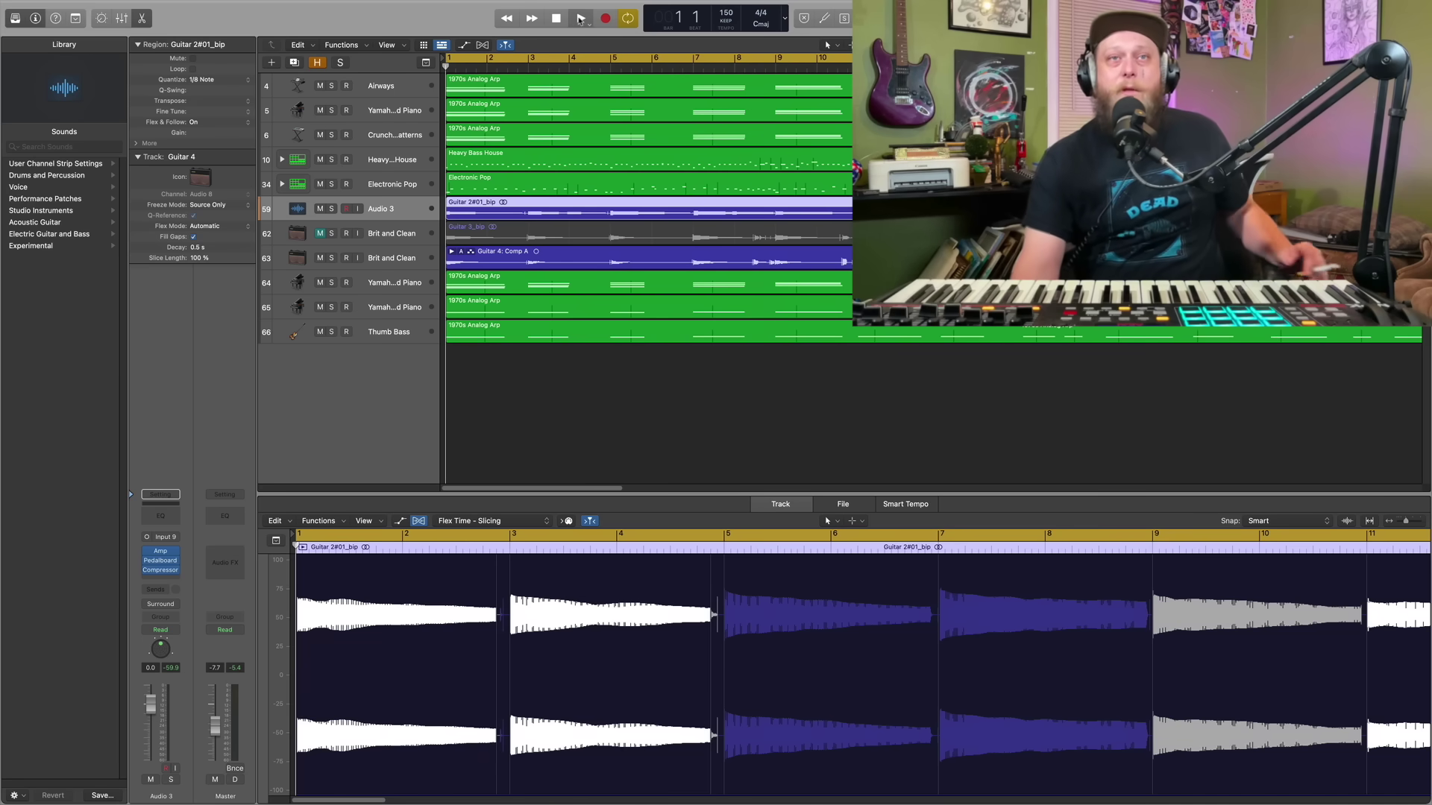
{"action": "left_click", "coordinate": [331, 209]}
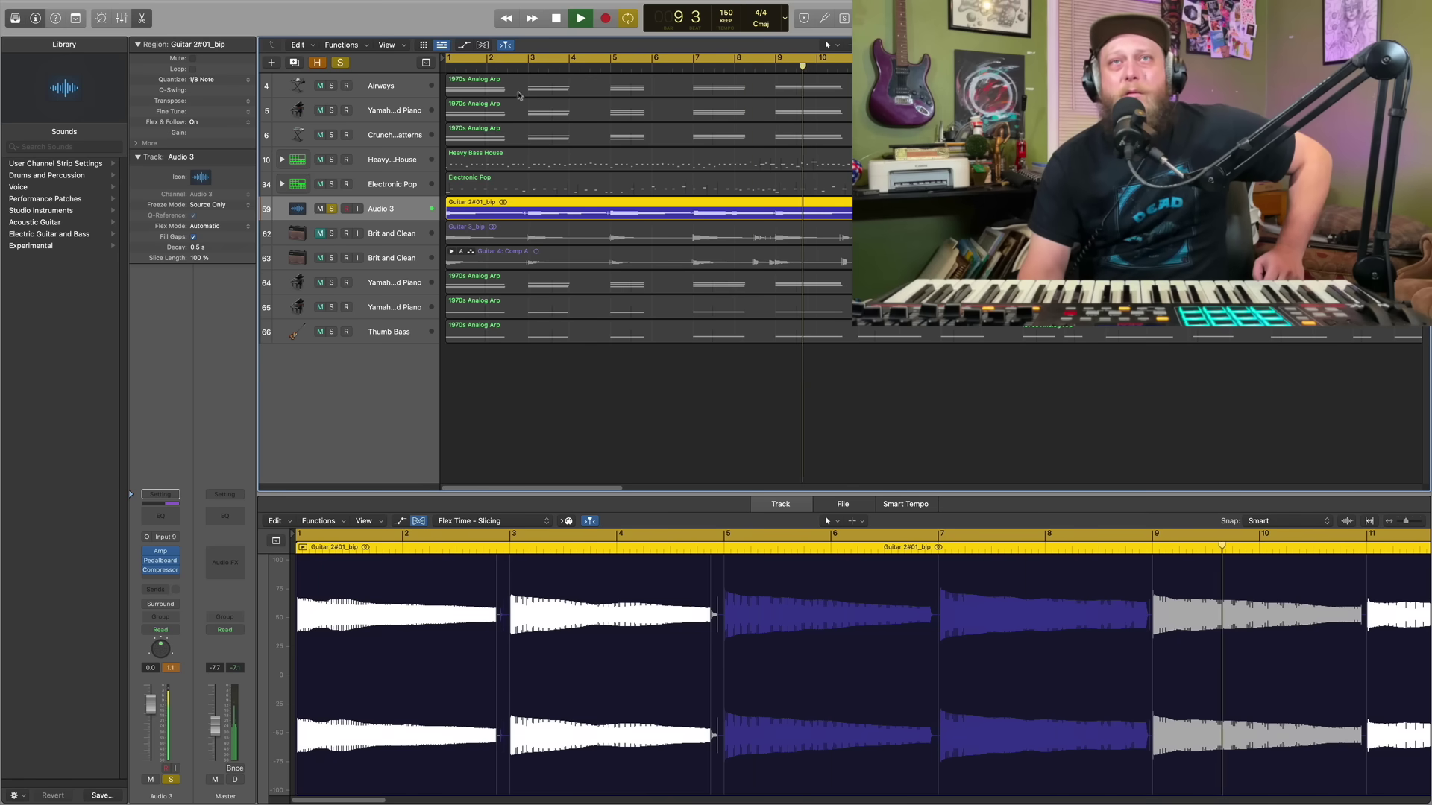
{"action": "left_click", "coordinate": [556, 18]}
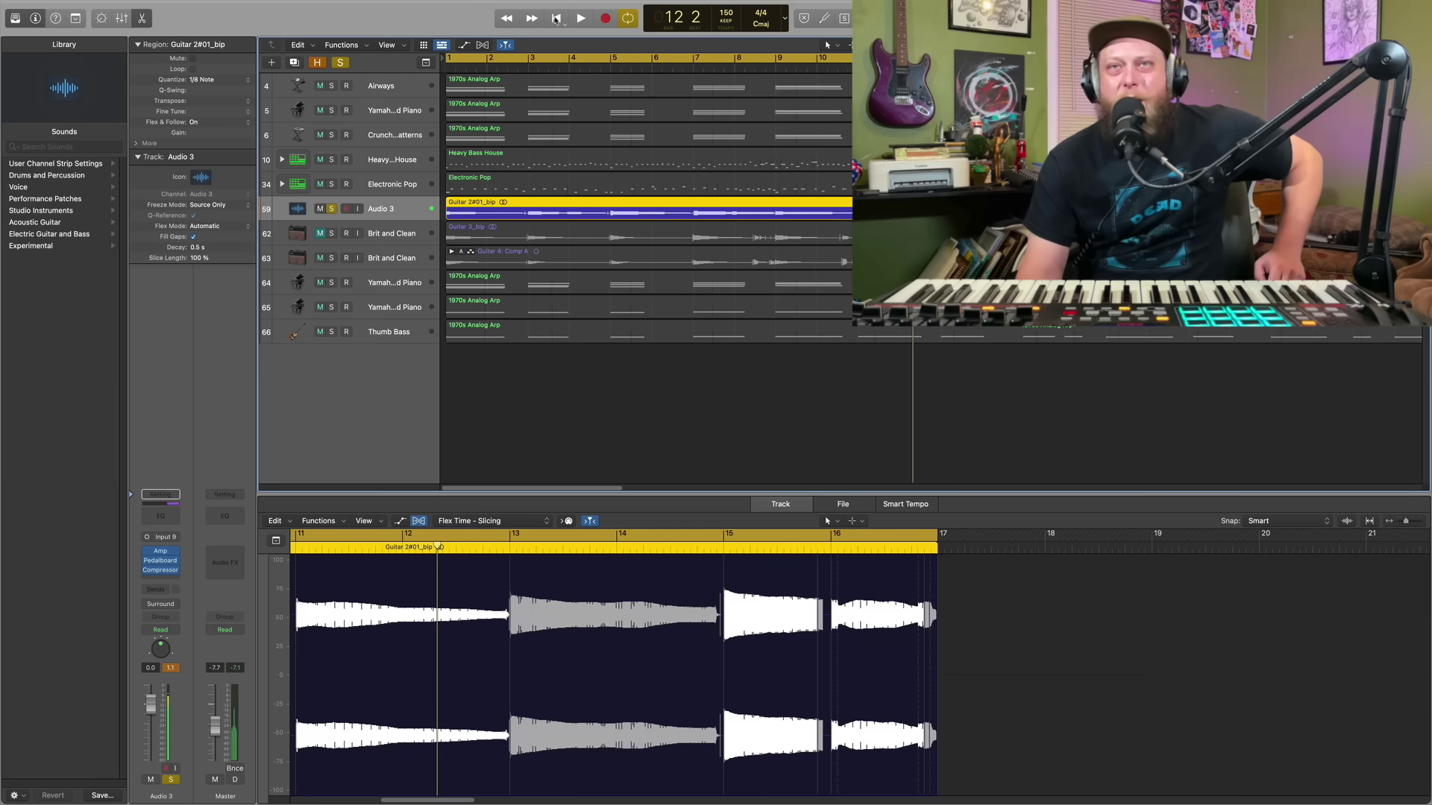
Play the Audio 3 guitar part from just before bar 5 to check the stray sound there
{"action": "left_click", "coordinate": [600, 66]}
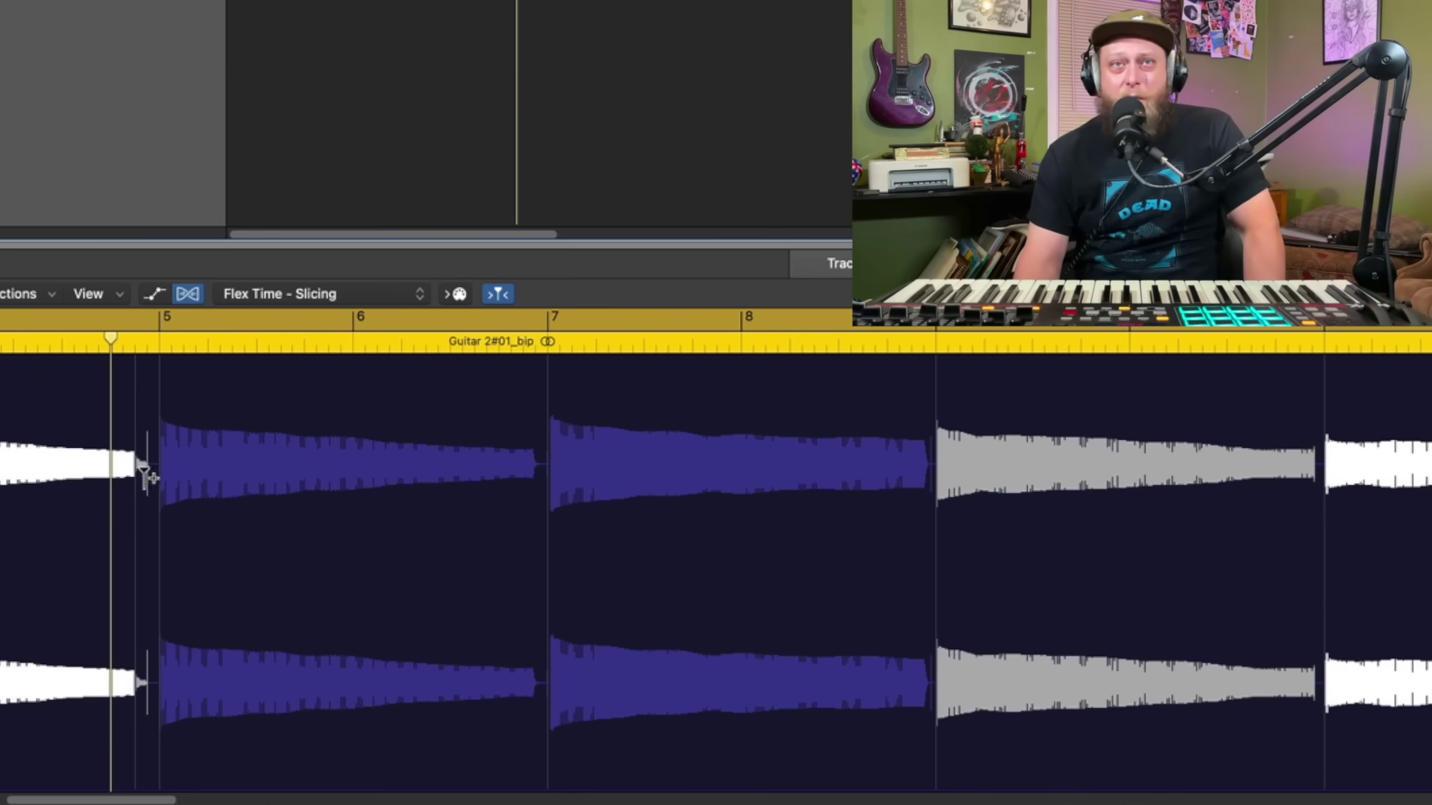
{"action": "mouse_move", "coordinate": [139, 481]}
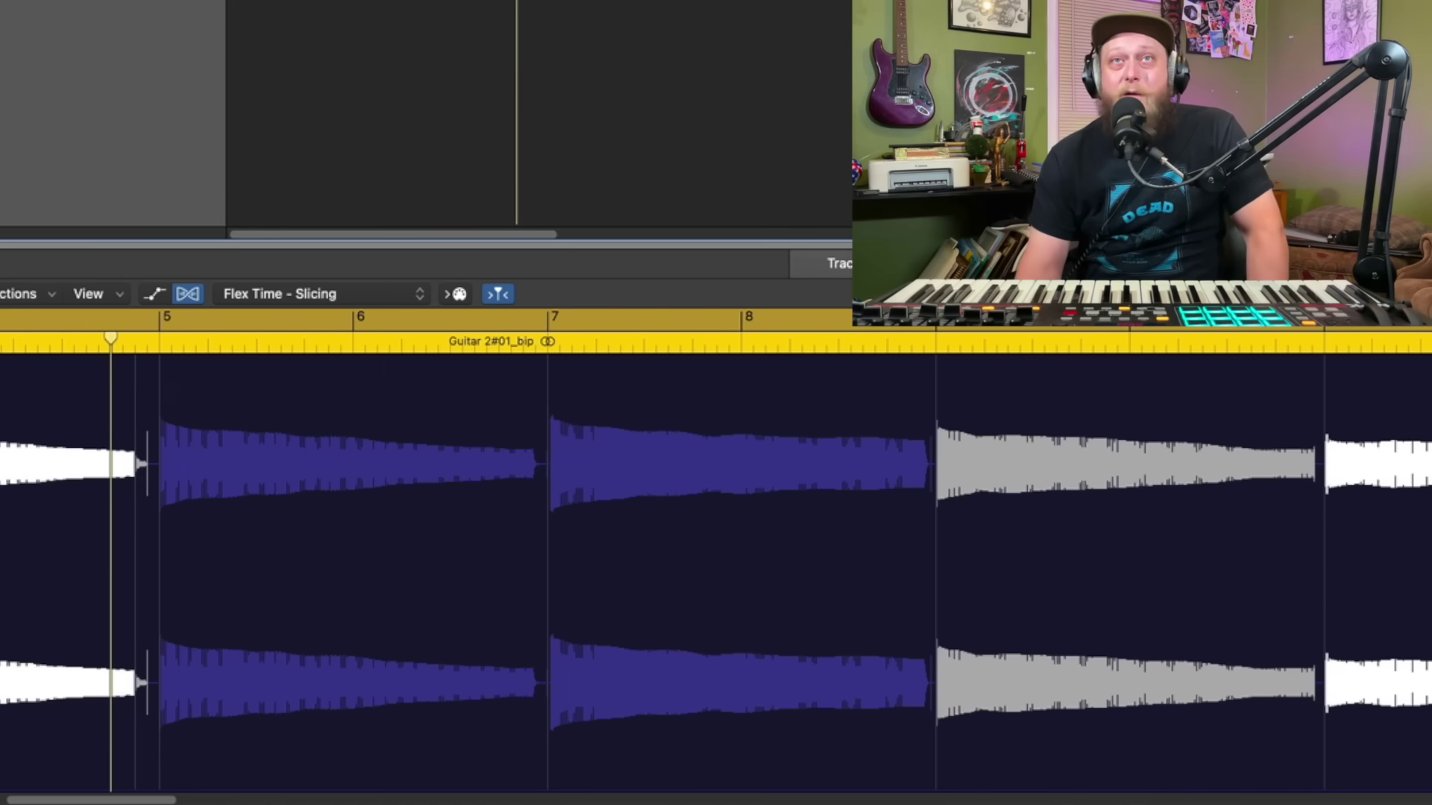
{"action": "key", "text": "space"}
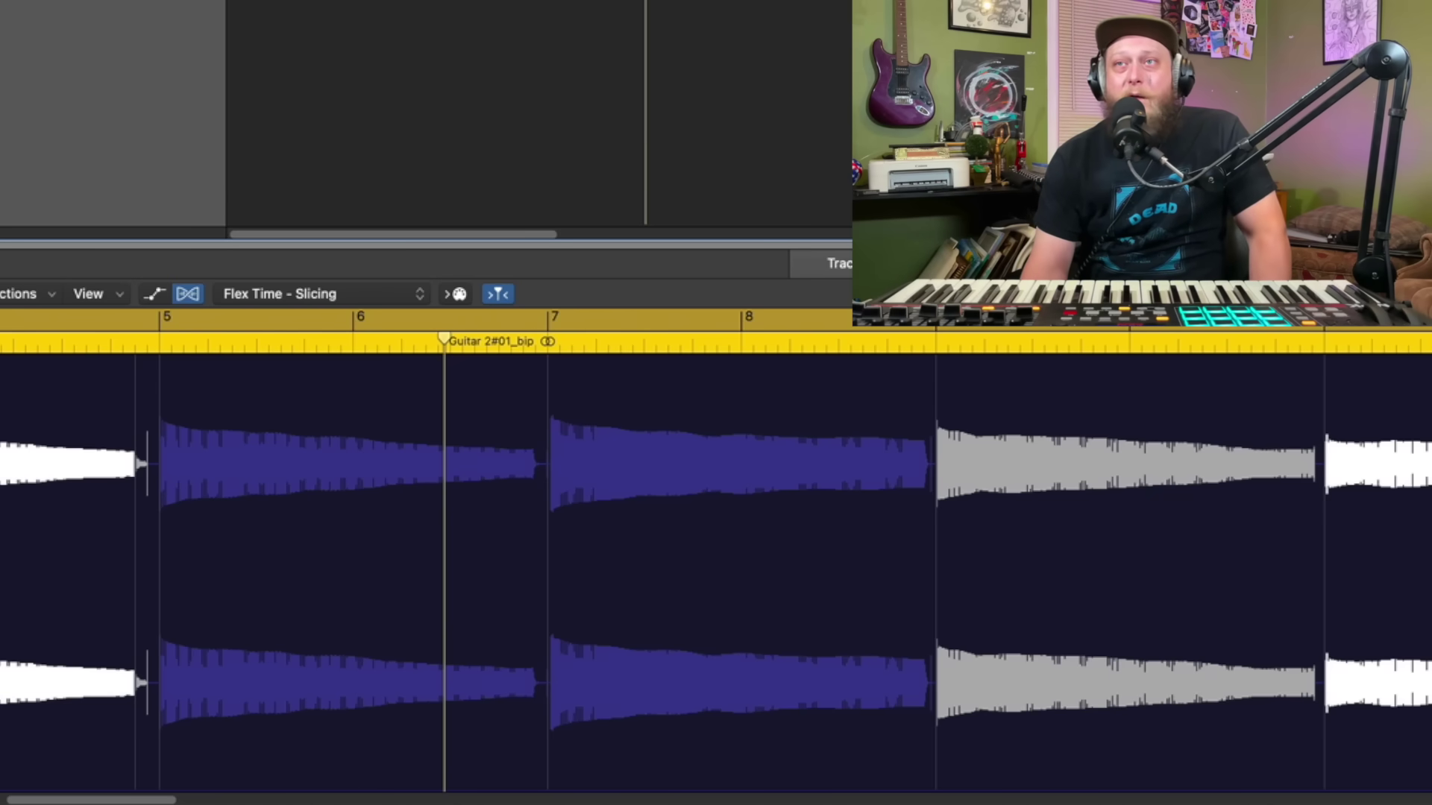
Use a flex marker to shift the stray sound just before bar 5 earlier, tight against the previous note's end
{"action": "key", "text": "super+Right"}
{"action": "mouse_move", "coordinate": [291, 798]}
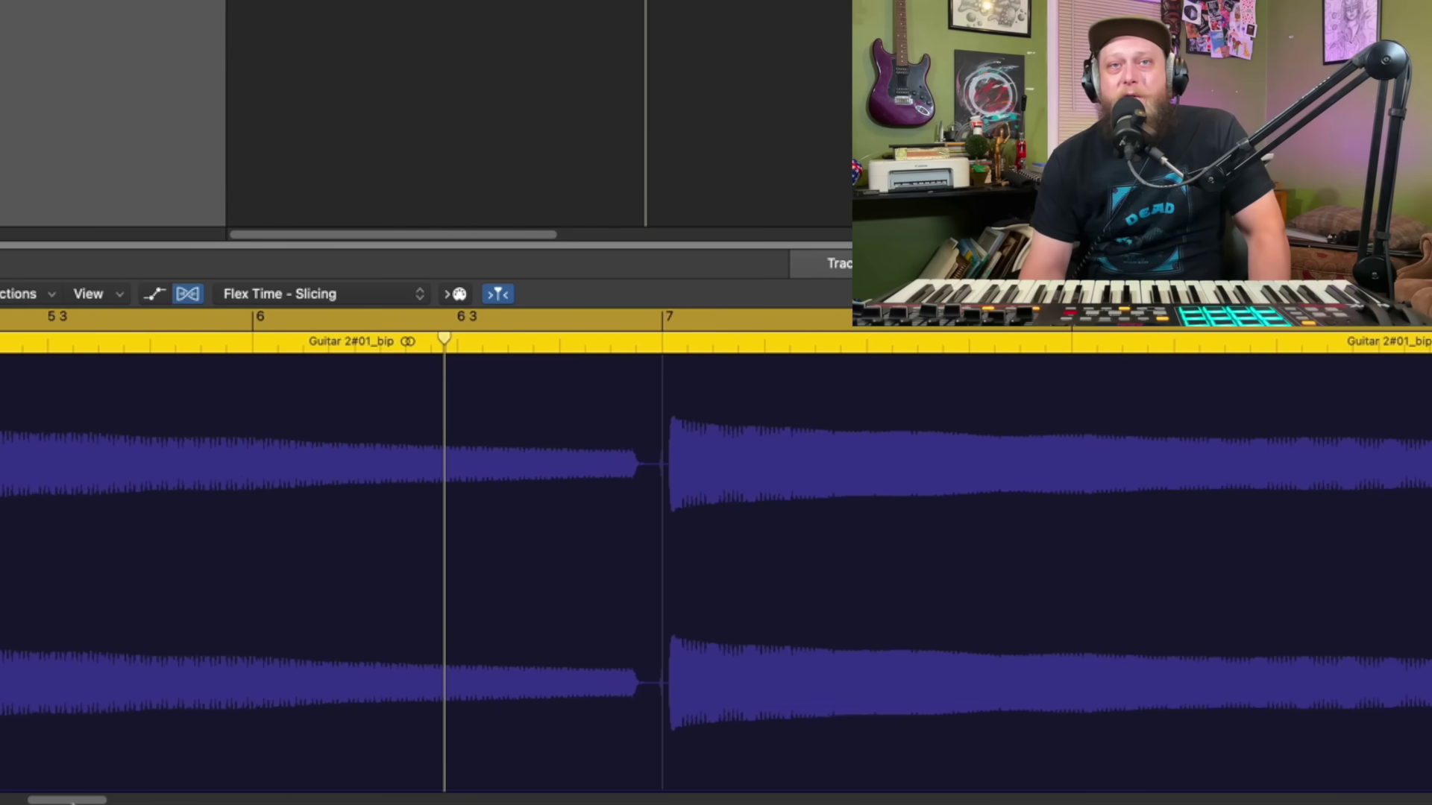
{"action": "scroll", "coordinate": [71, 802], "scroll_direction": "left", "scroll_amount": 5}
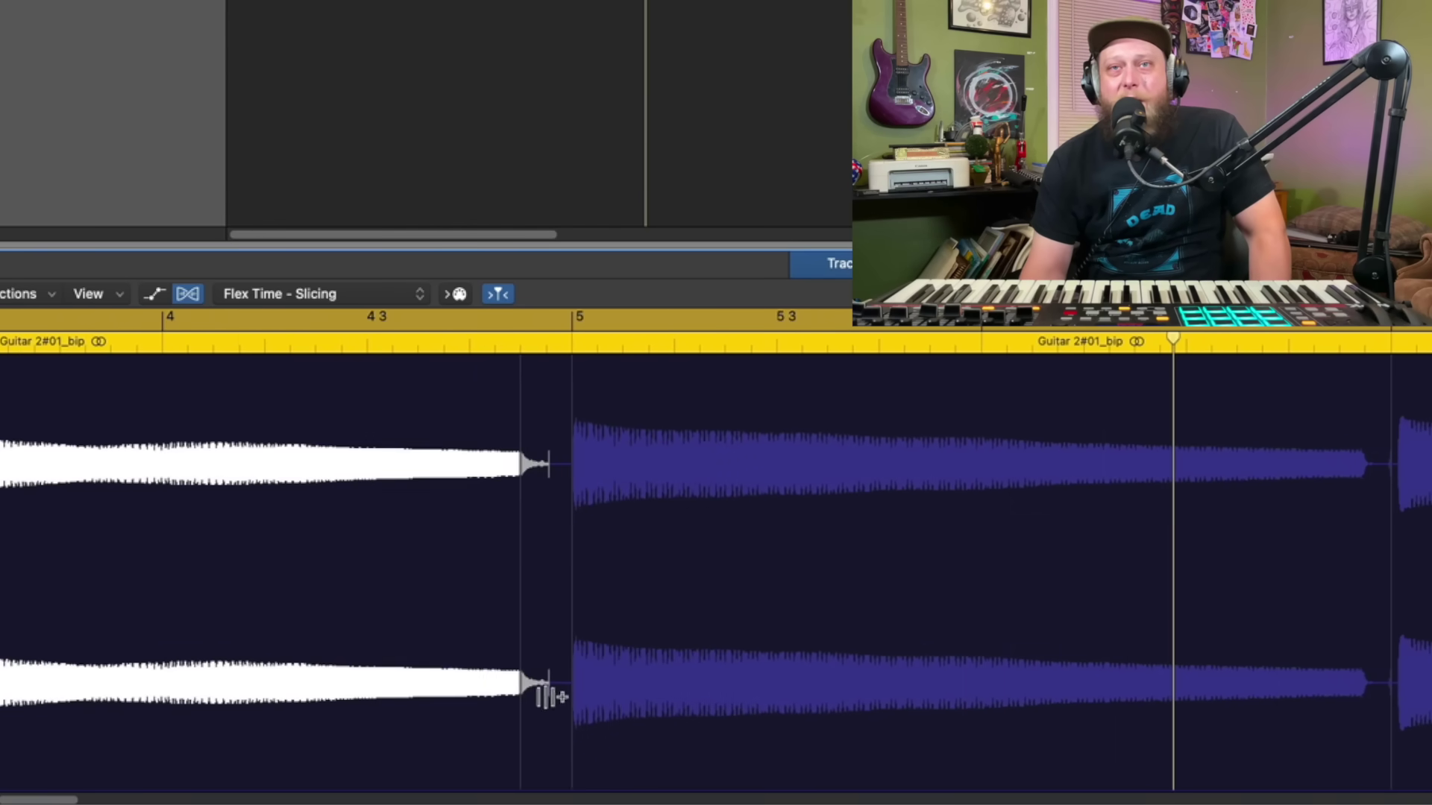
{"action": "left_click_drag", "start_coordinate": [537, 695], "coordinate": [521, 692]}
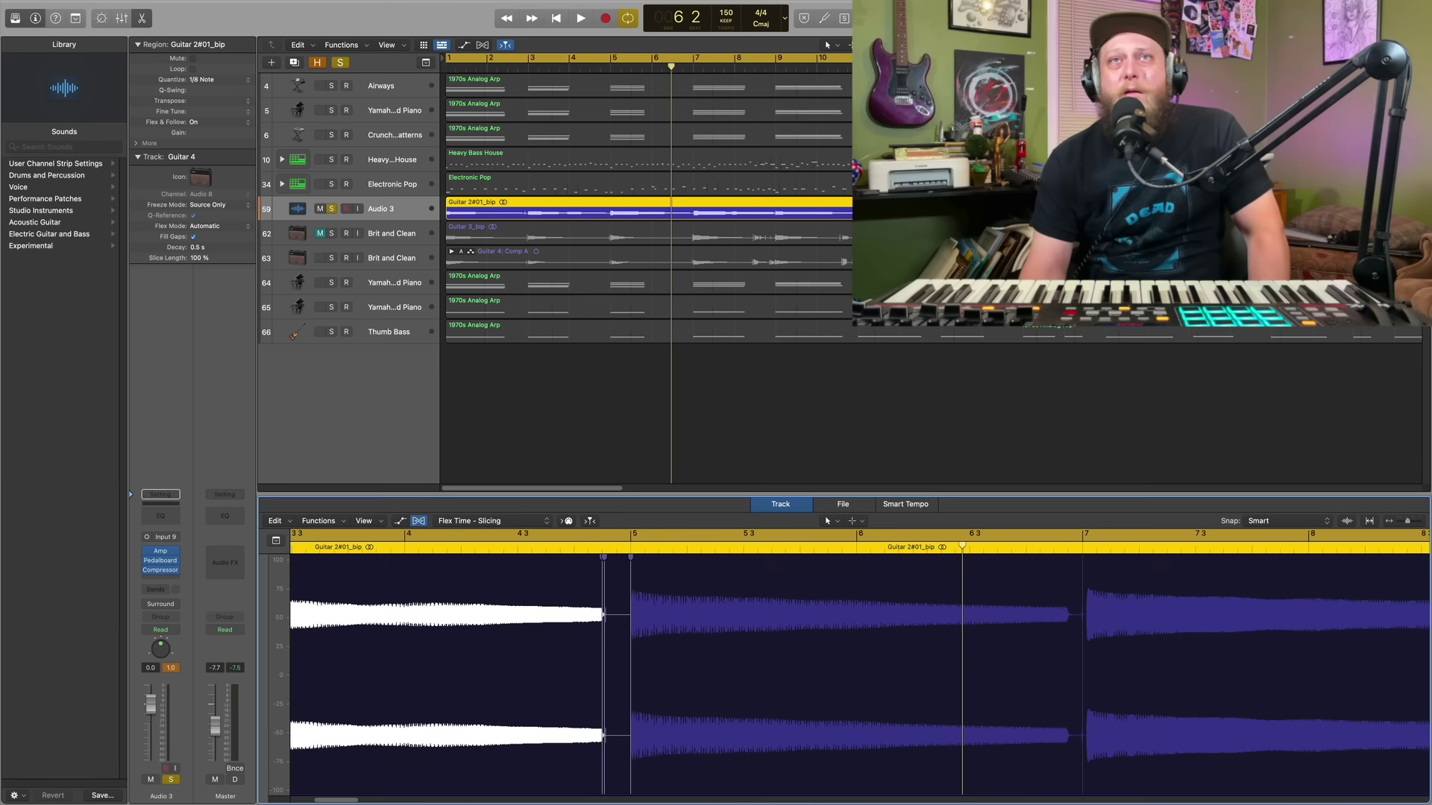
Play the soloed guitar part across the bar 5 transition twice, then show bars 1 to 11 in the editor
{"action": "double_click", "coordinate": [606, 67]}
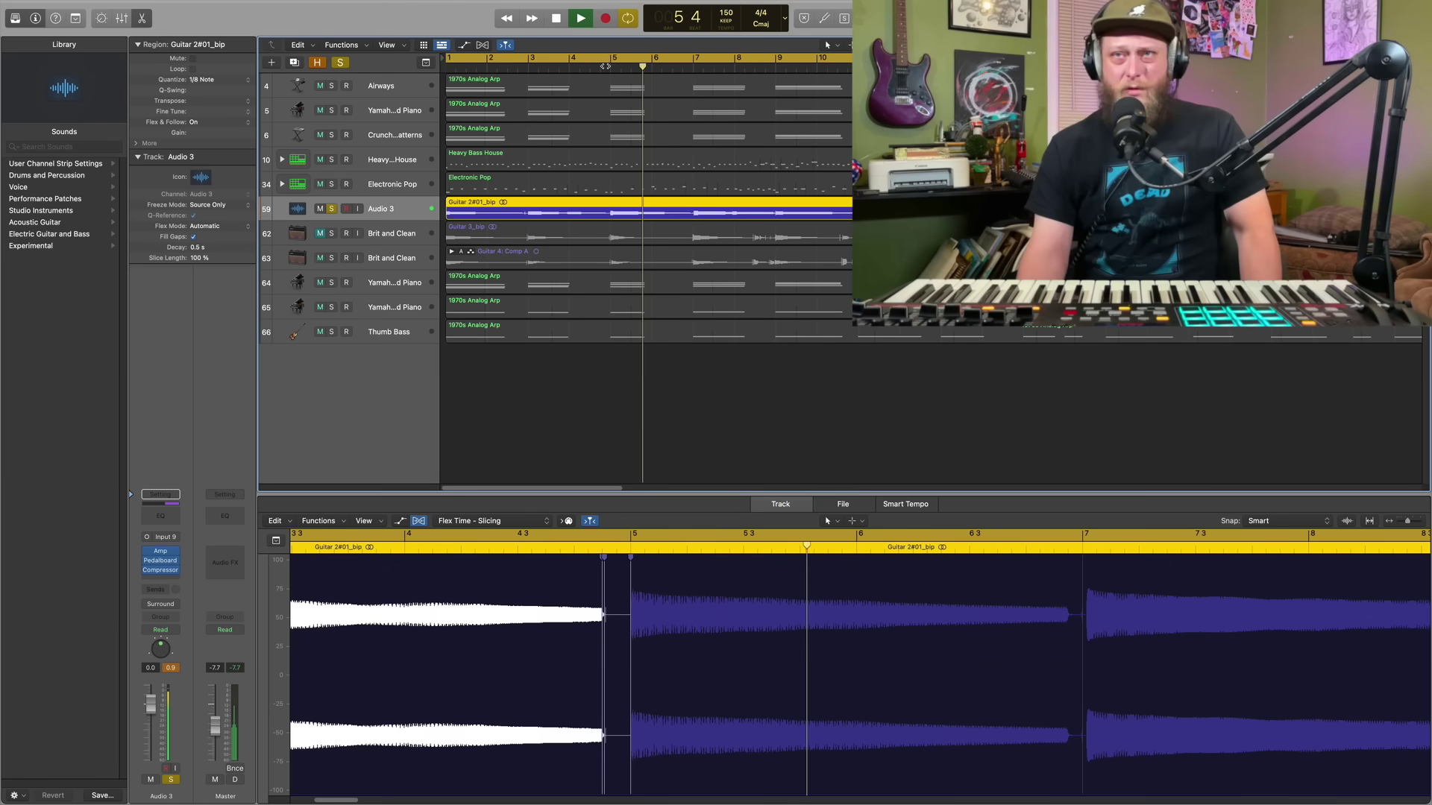
{"action": "left_click", "coordinate": [559, 67]}
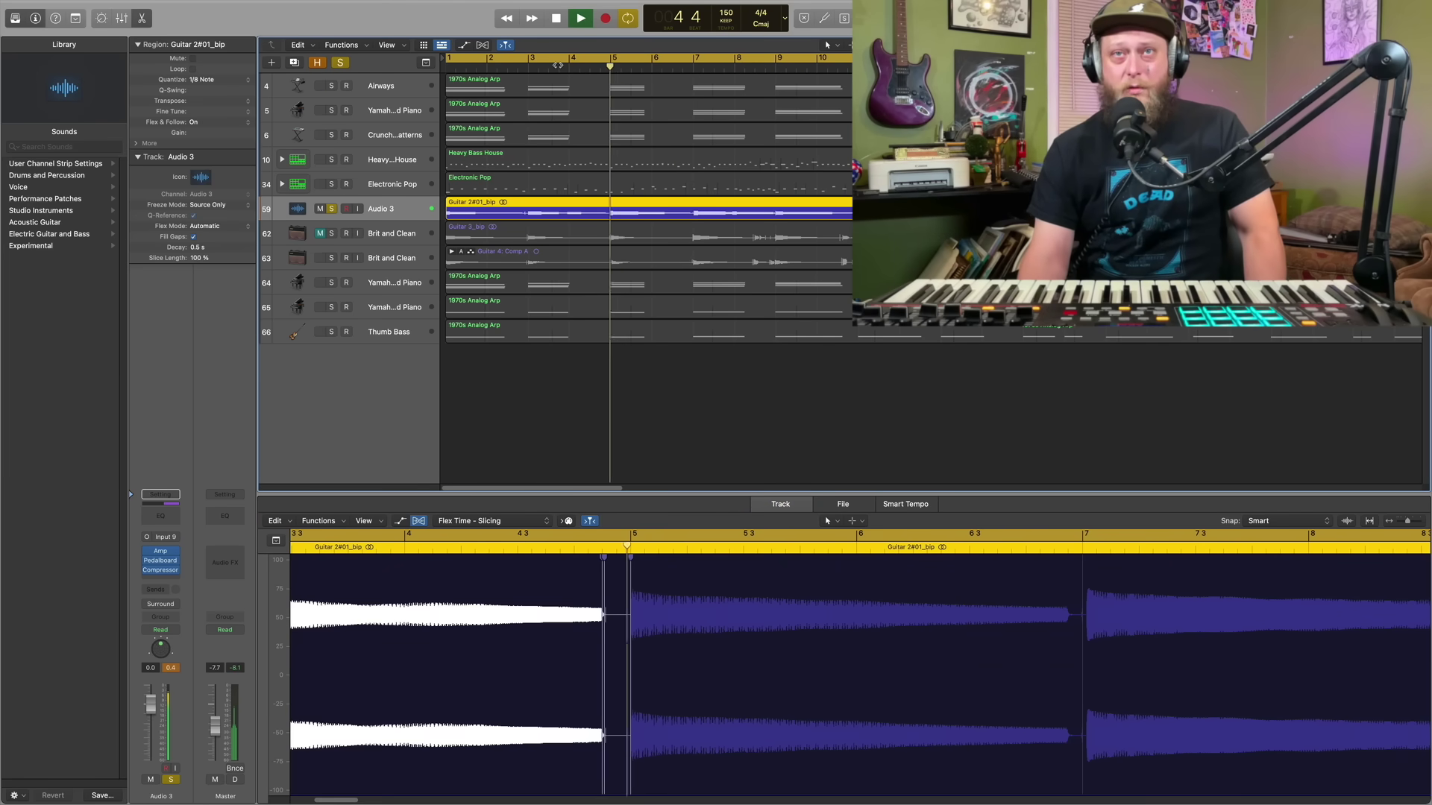
{"action": "key", "text": "space"}
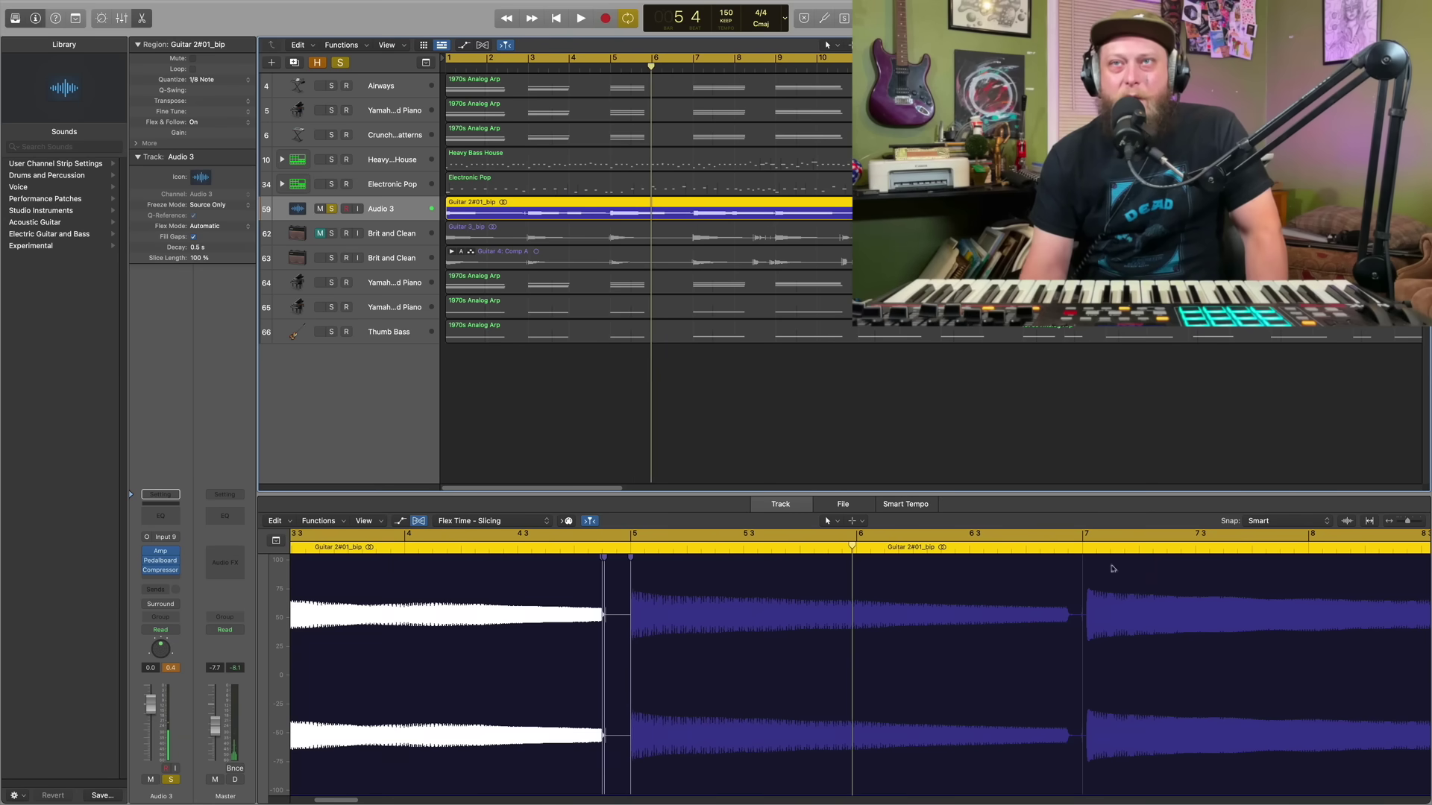
{"action": "left_click_drag", "start_coordinate": [1410, 525], "coordinate": [1406, 523]}
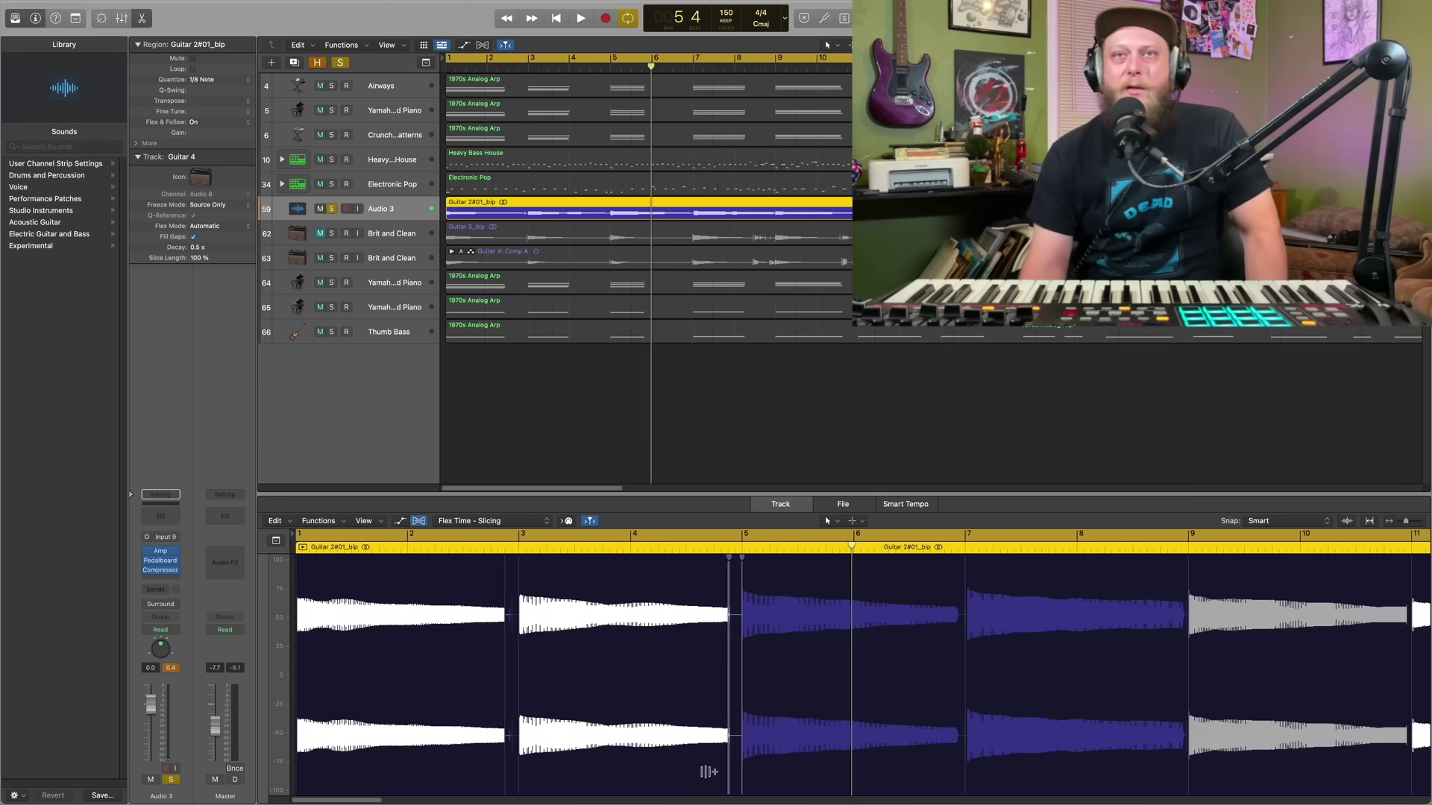